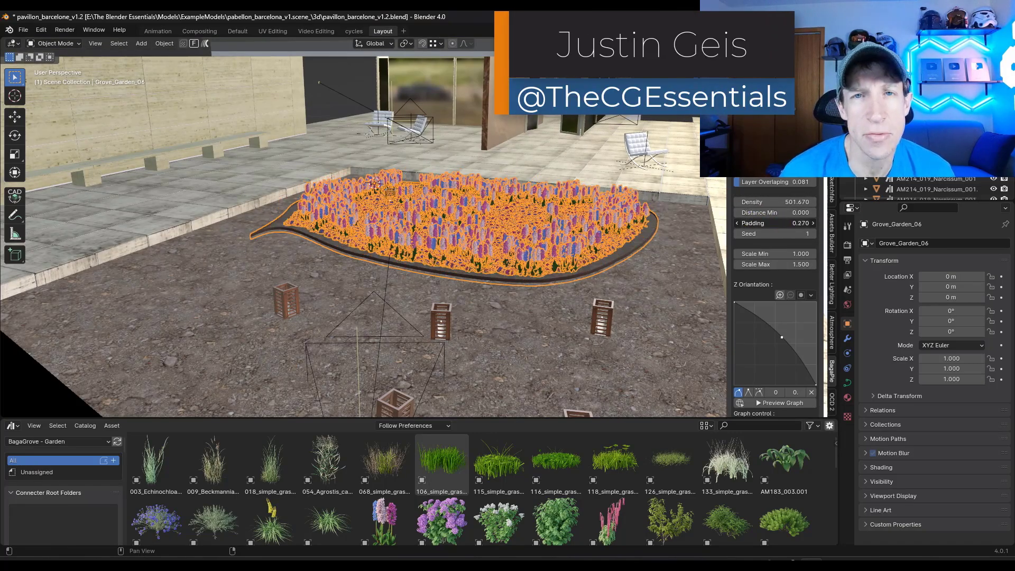
Step: Adjust the Density Repartition curve of the flower grove planted in the pavilion courtyard
scroll(775, 296, "down", 2)
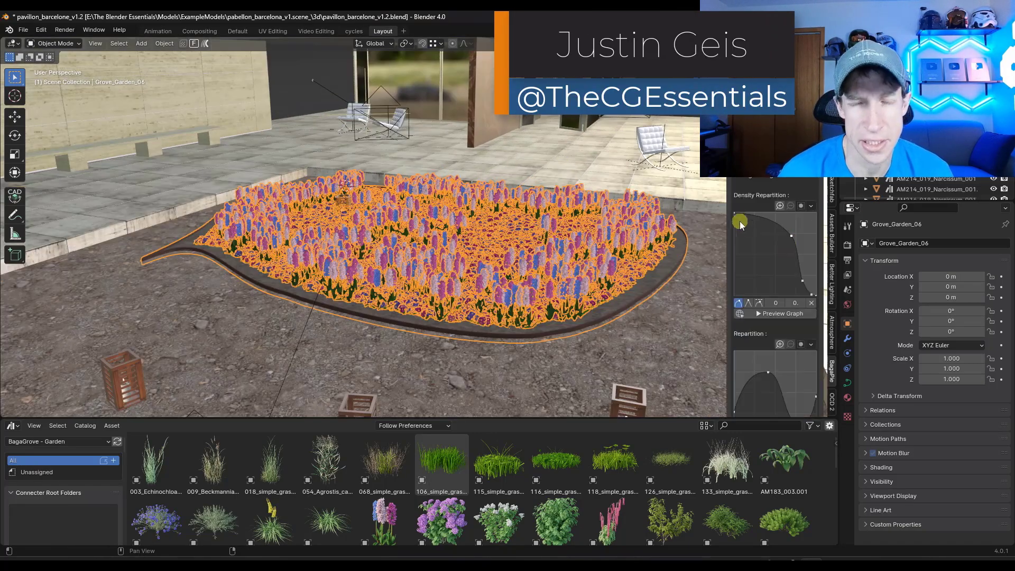
left_click_drag(761, 238, 765, 257)
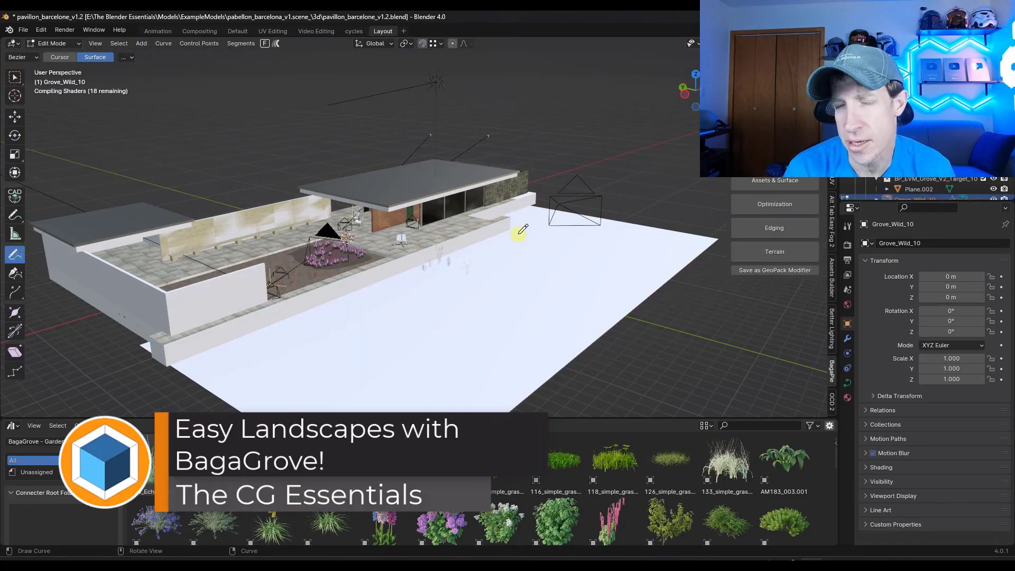
Step: Draw a closed, elongated outline for the wild grove on the white ground plane beside the pavilion
mouse_move(522, 228)
left_mouse_down()
mouse_move(430, 288)
mouse_move(465, 369)
mouse_move(616, 225)
mouse_move(585, 226)
left_mouse_up()
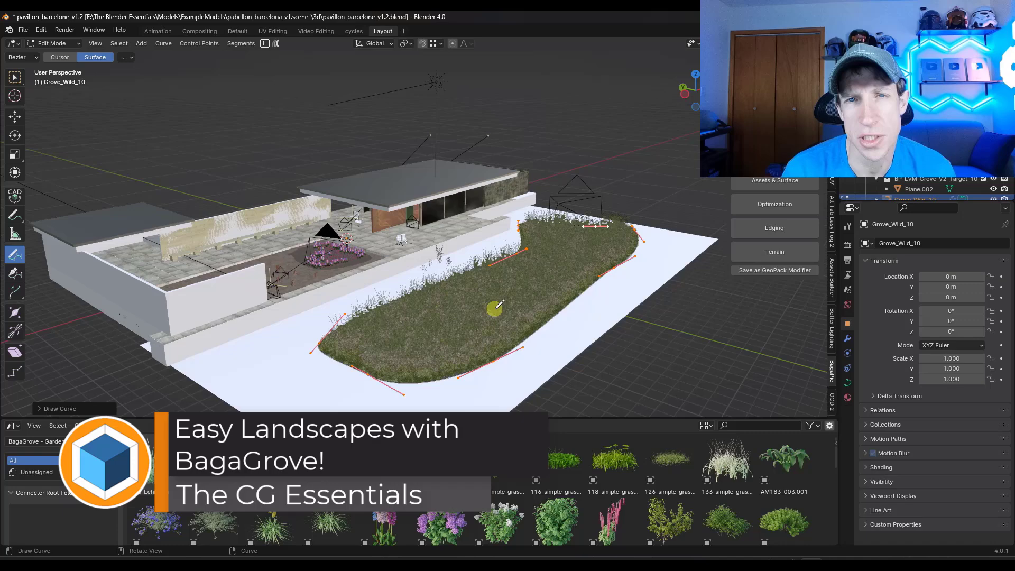
middle_click_drag(497, 306, 539, 267)
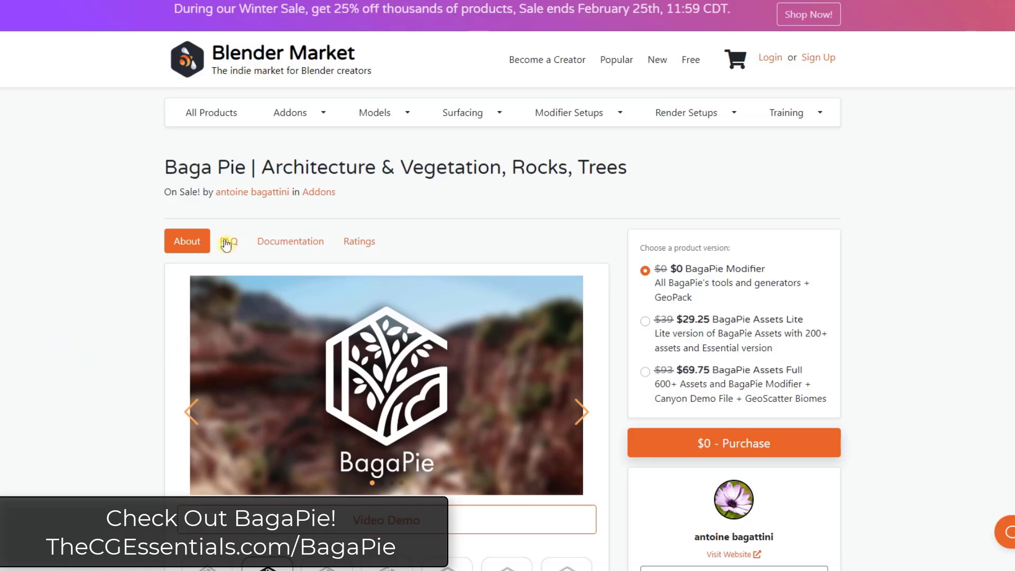
Step: Examine the Baga Pie product page, covering its versions and its scattering, architecture, array and ivy tools
scroll(235, 172, "down", 3)
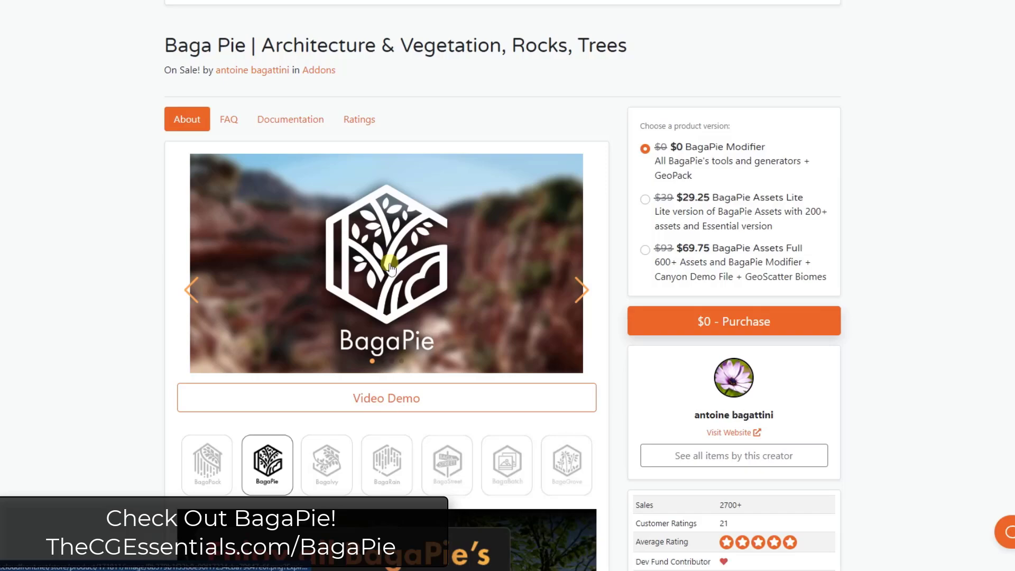
scroll(433, 268, "down", 10)
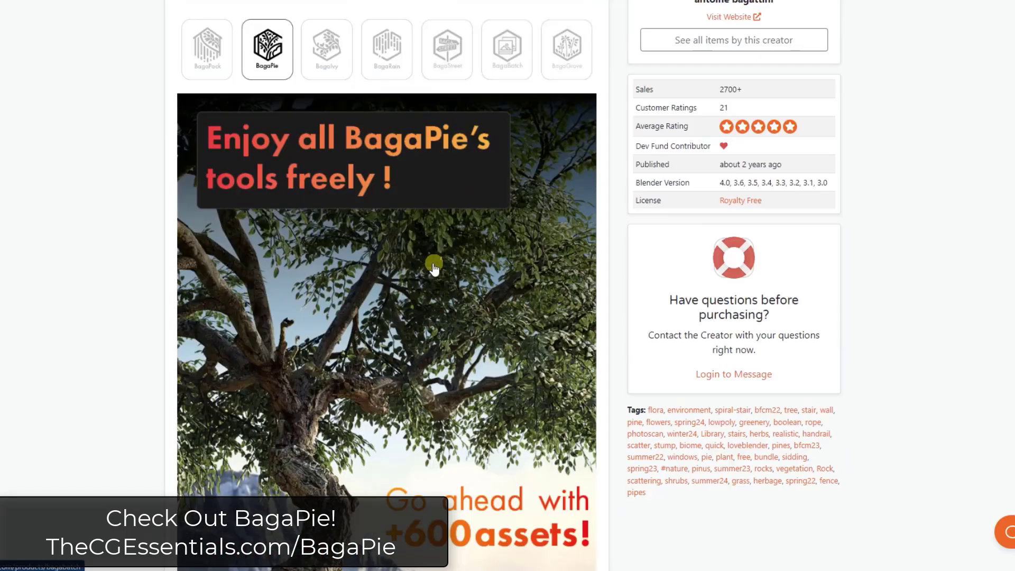
scroll(129, 260, "down", 20)
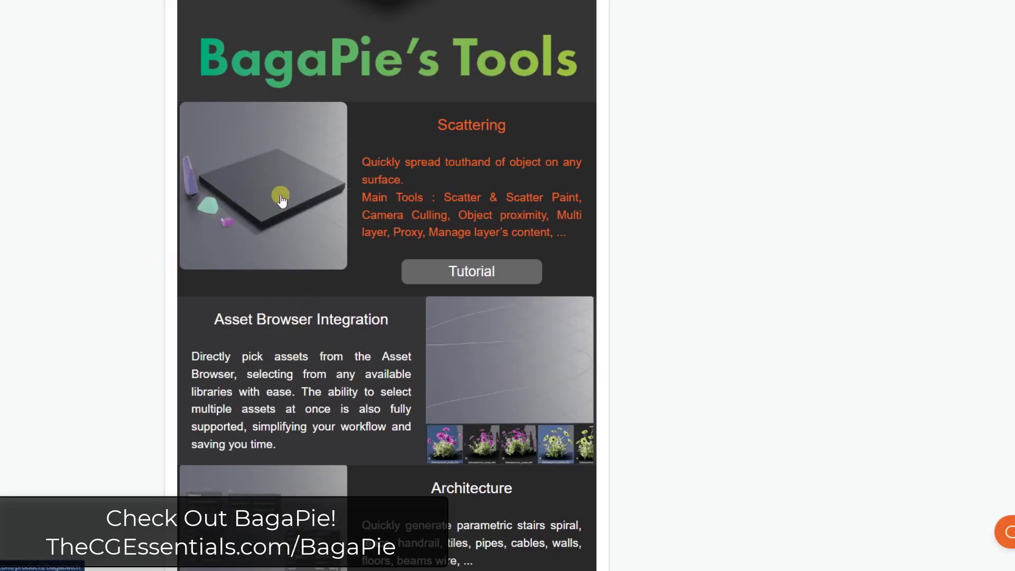
scroll(281, 200, "down", 7)
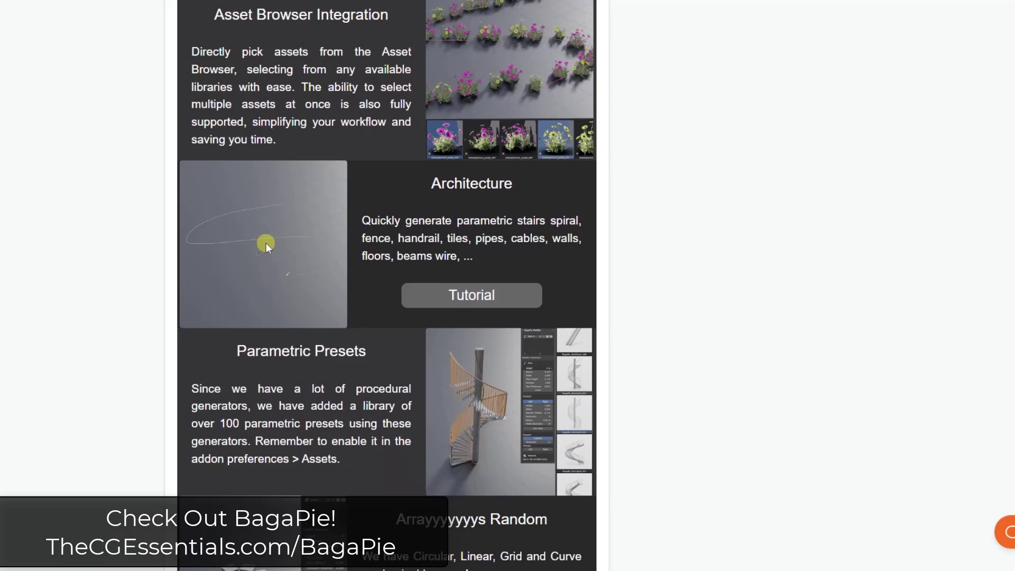
scroll(290, 355, "down", 7)
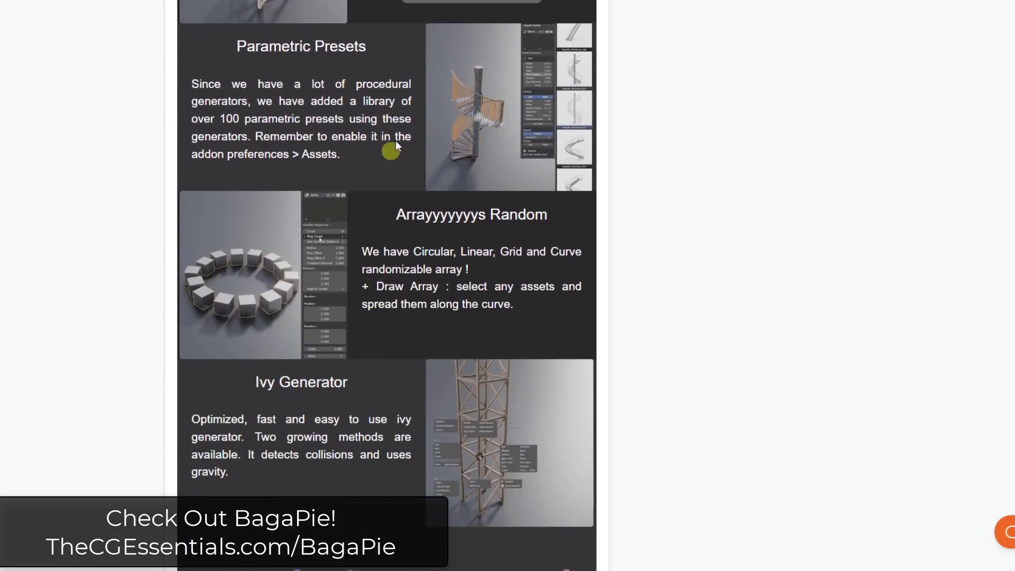
scroll(418, 214, "down", 3)
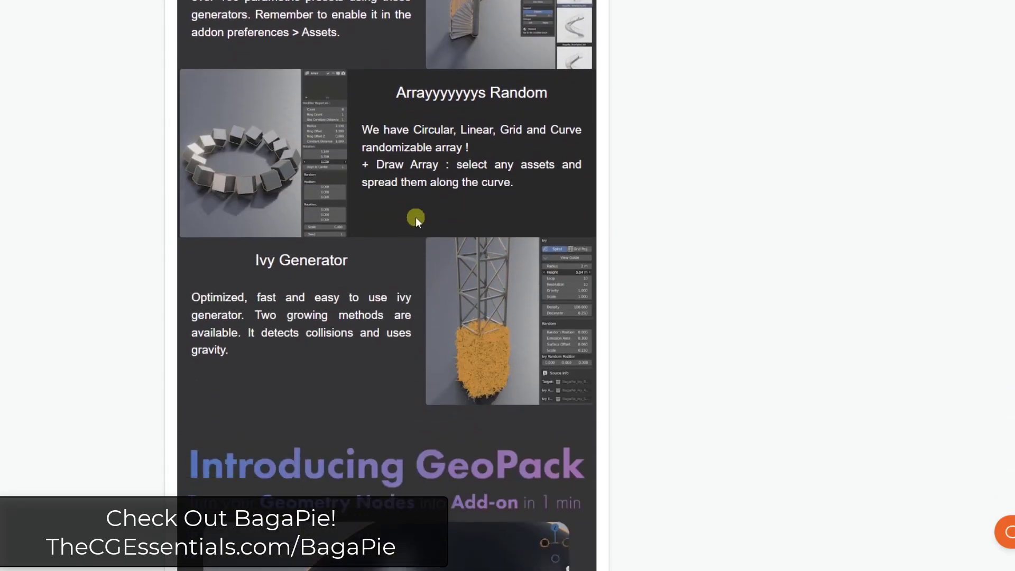
scroll(412, 217, "down", 3)
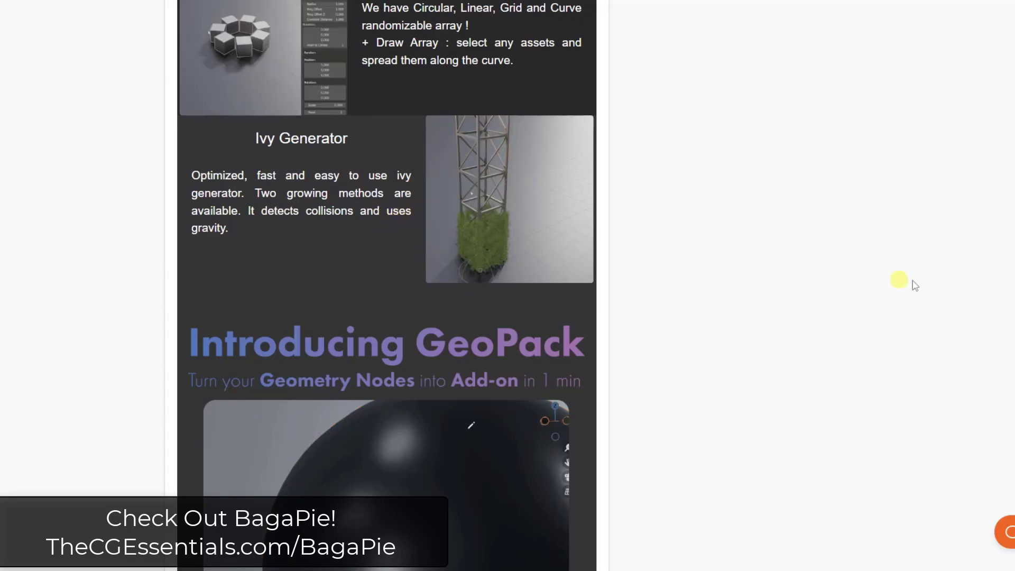
scroll(846, 254, "up", 20)
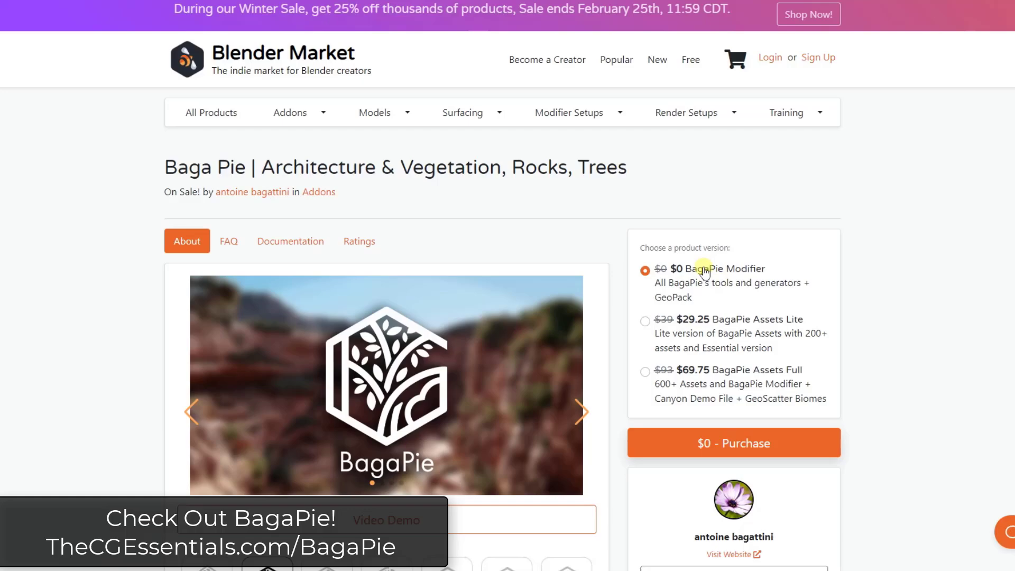
scroll(682, 268, "down", 10)
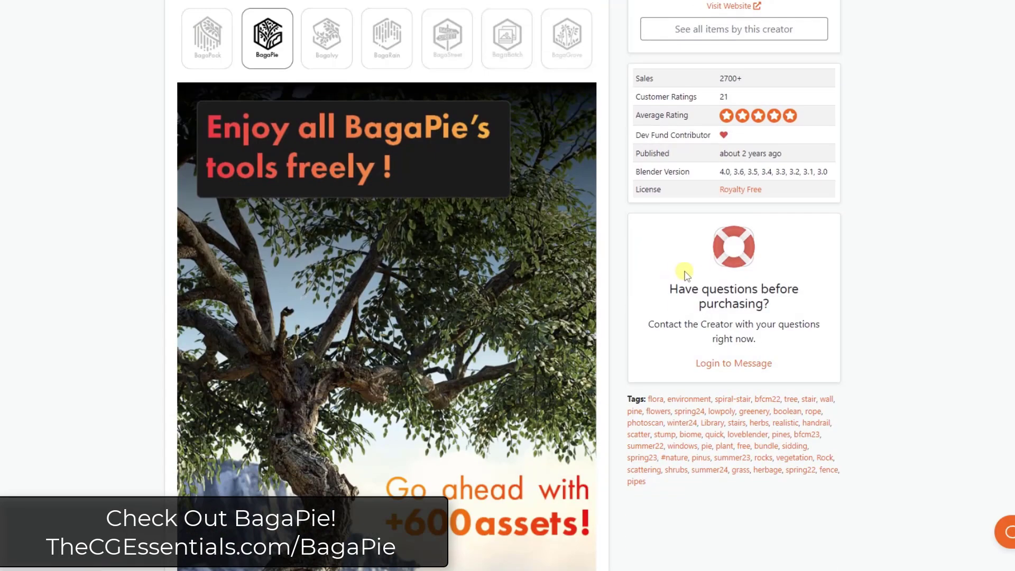
scroll(688, 275, "up", 8)
Step: Review the Baga Grove - Evermotion product page and its Urban, Garden, Wild and FULL versions
scroll(687, 278, "up", 3)
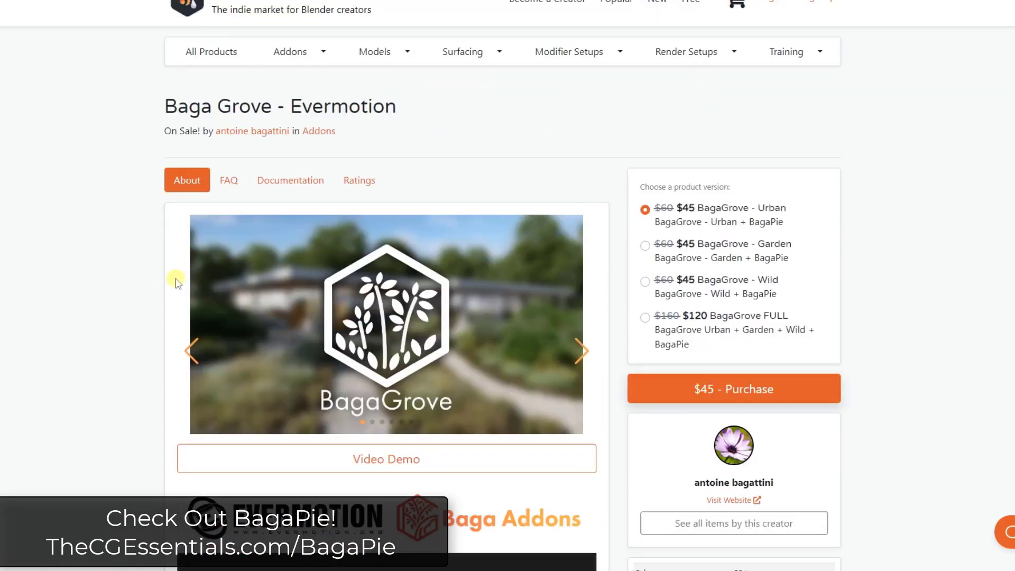
scroll(196, 320, "down", 2)
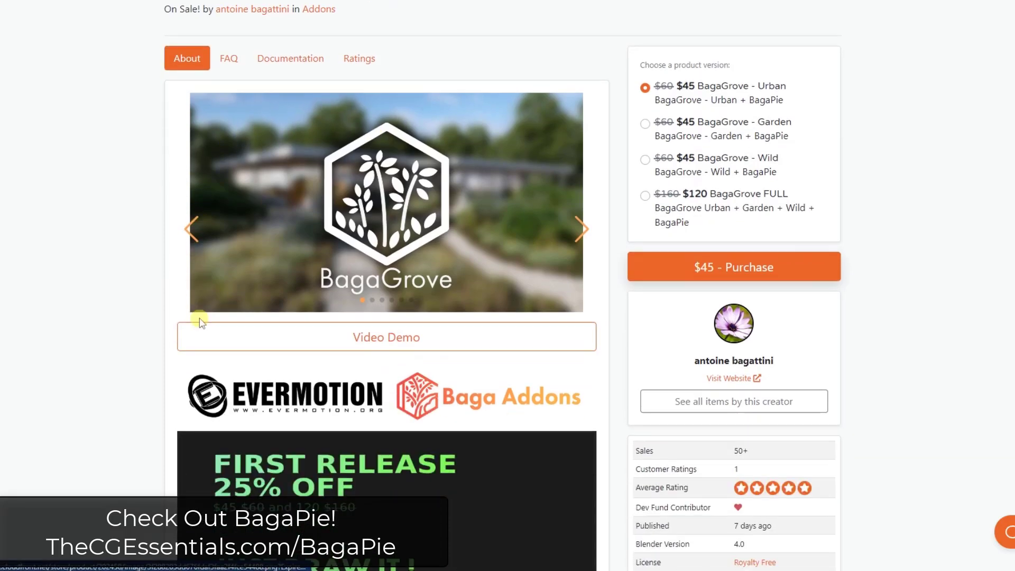
scroll(329, 365, "up", 4)
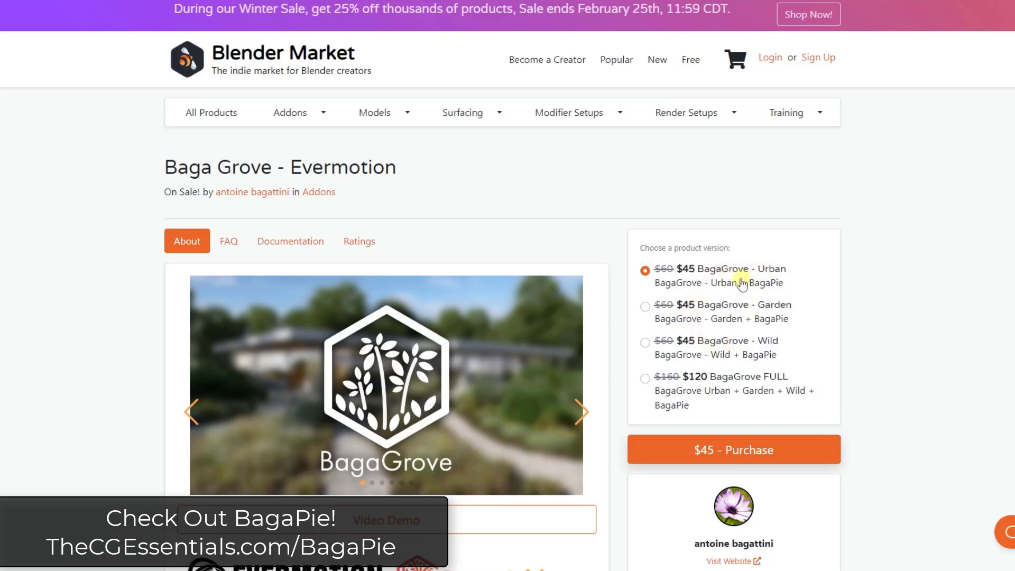
scroll(613, 301, "down", 4)
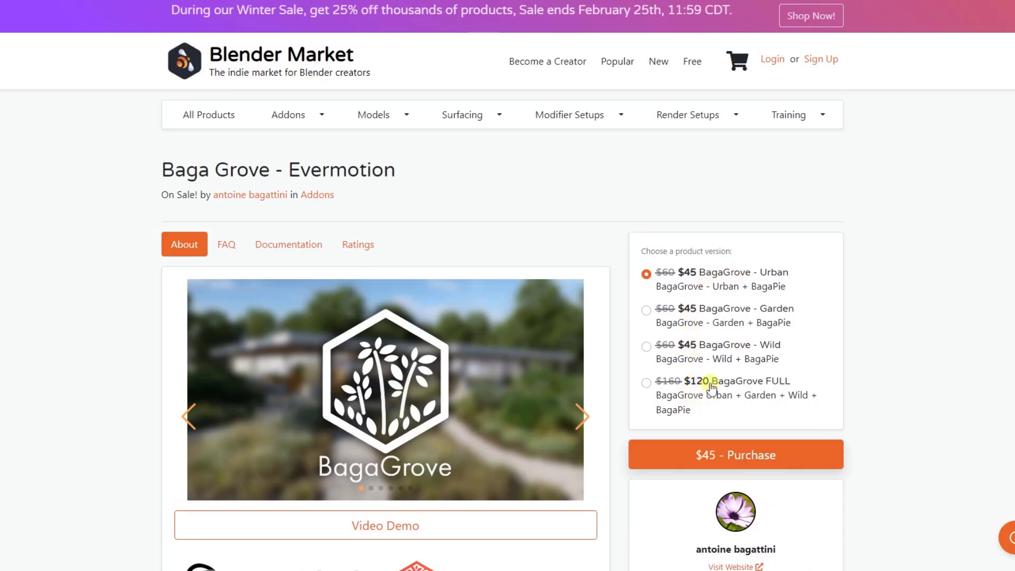
Step: Look through the Baga Grove feature descriptions and the previews of its Garden, Urban and Wild volumes
scroll(133, 281, "down", 20)
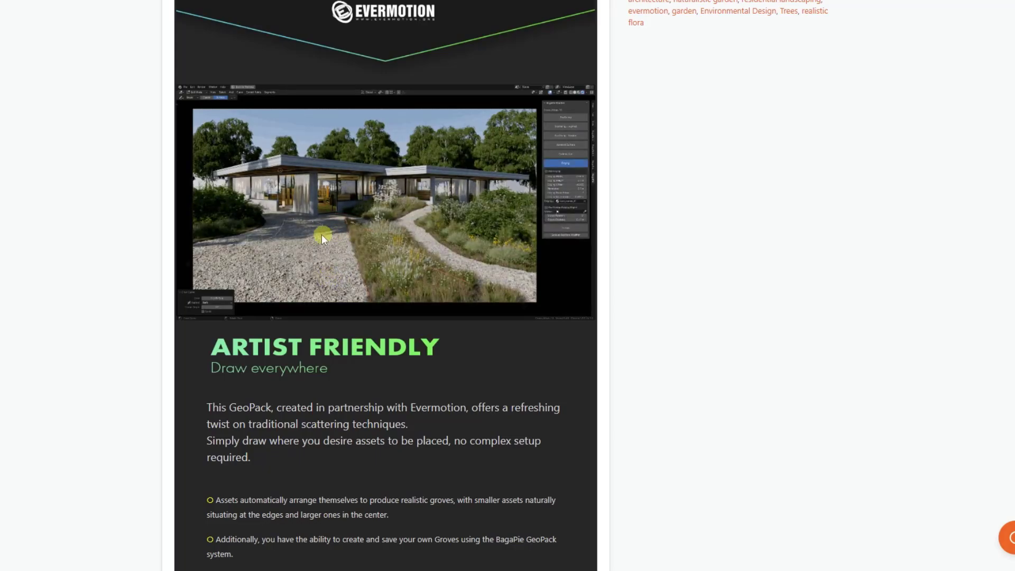
scroll(322, 233, "down", 15)
scroll(280, 241, "down", 15)
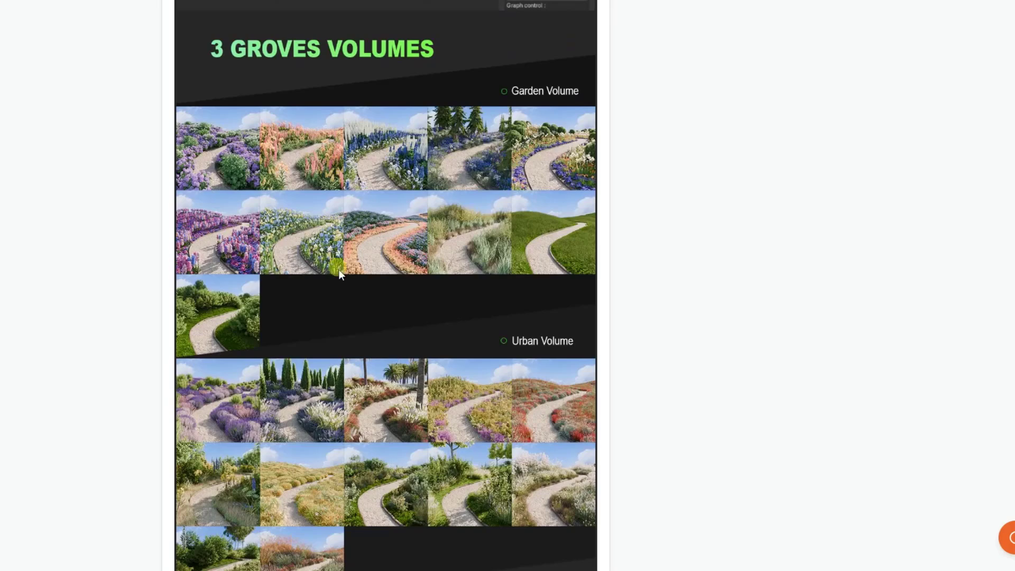
scroll(396, 297, "down", 1)
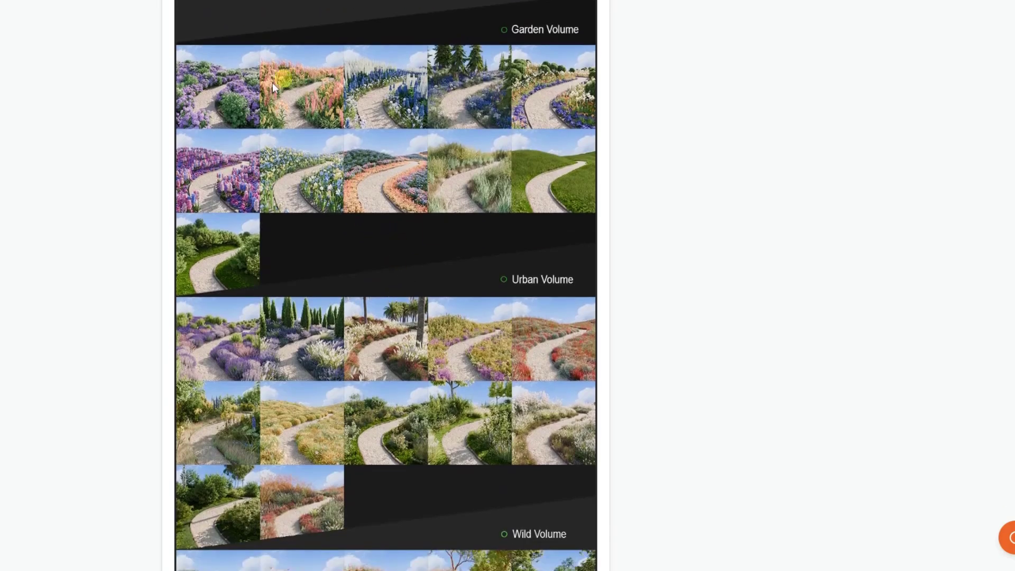
scroll(368, 195, "down", 3)
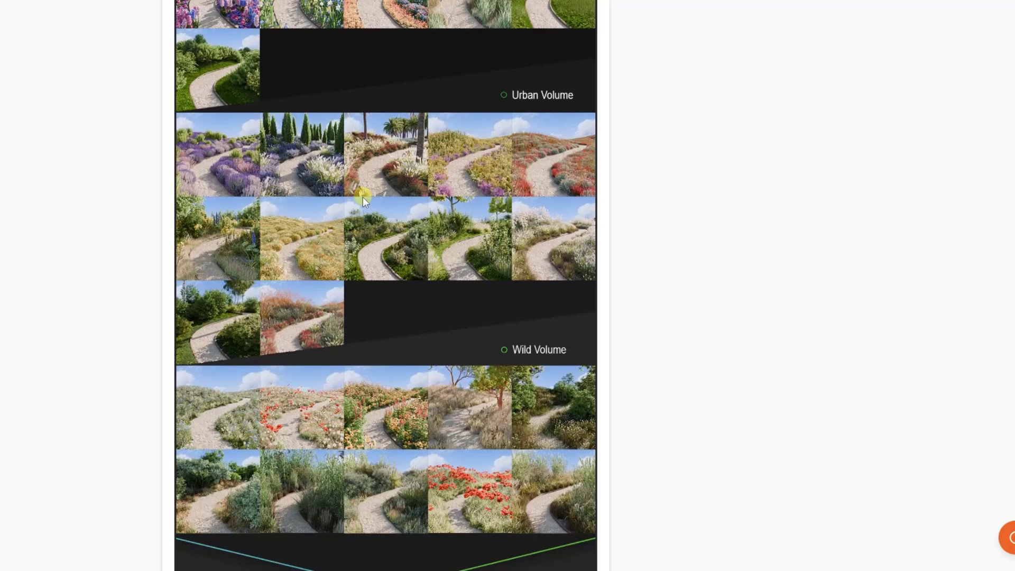
scroll(314, 236, "down", 4)
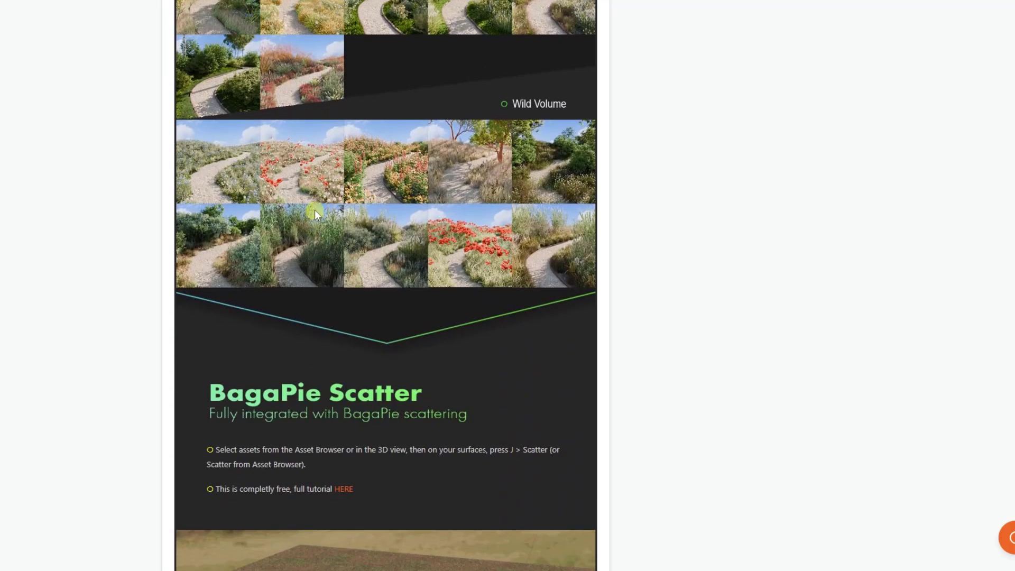
Step: Read about the BagaPie Scatter integration, the plant library and the optimization and installation notes for Baga Grove
scroll(318, 209, "down", 5)
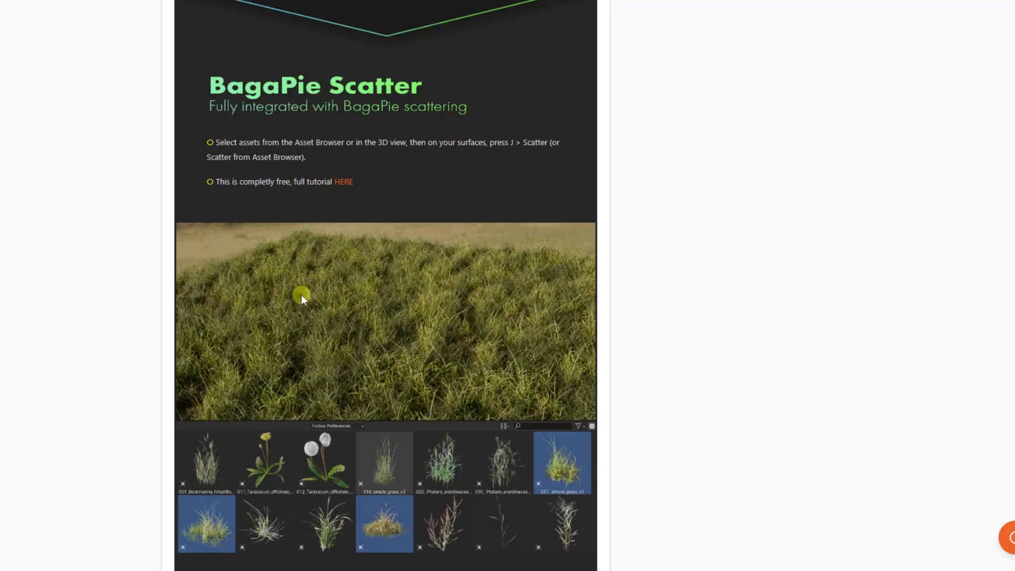
scroll(386, 286, "down", 3)
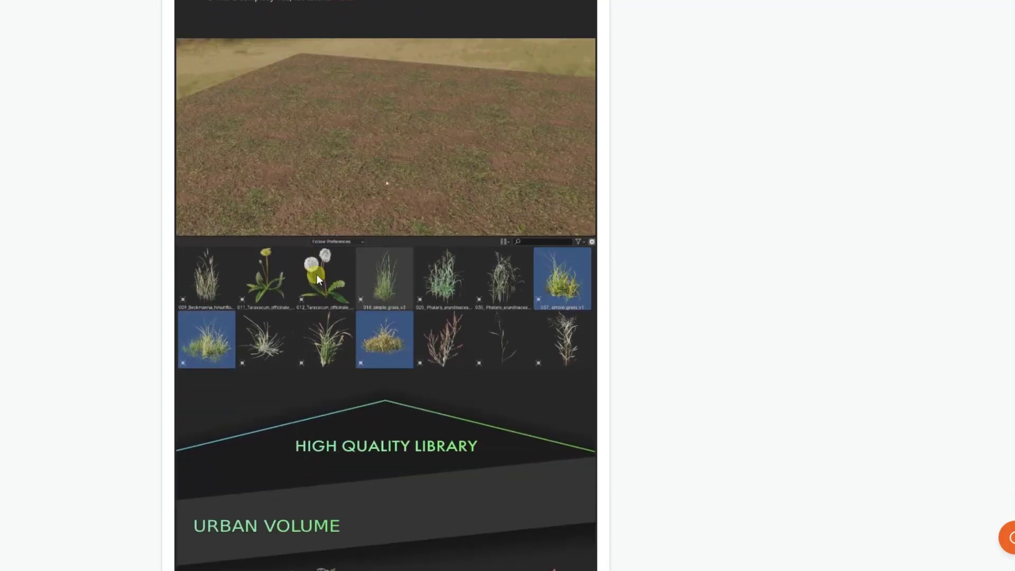
scroll(318, 274, "up", 3)
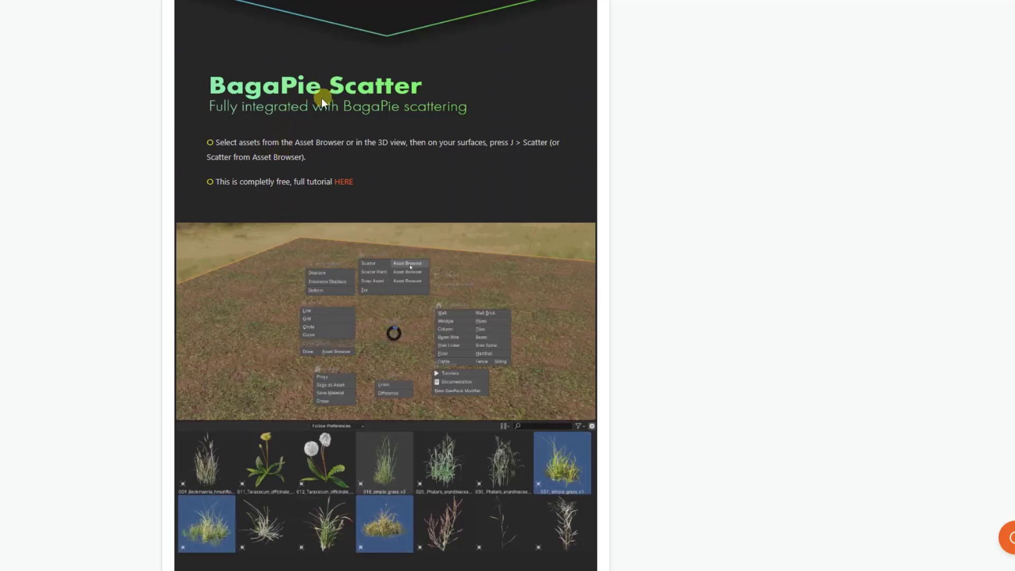
scroll(428, 296, "down", 12)
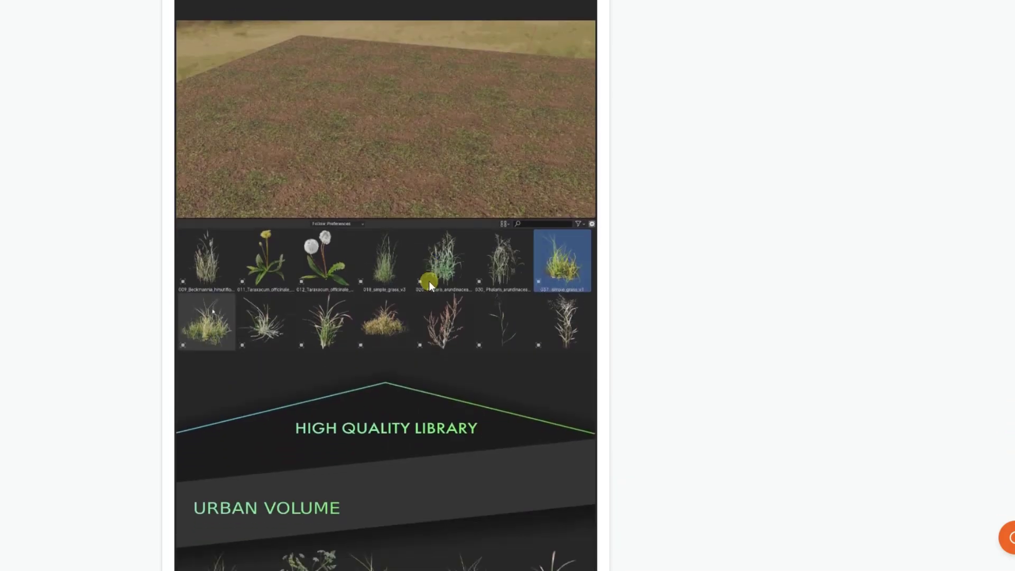
scroll(433, 273, "down", 20)
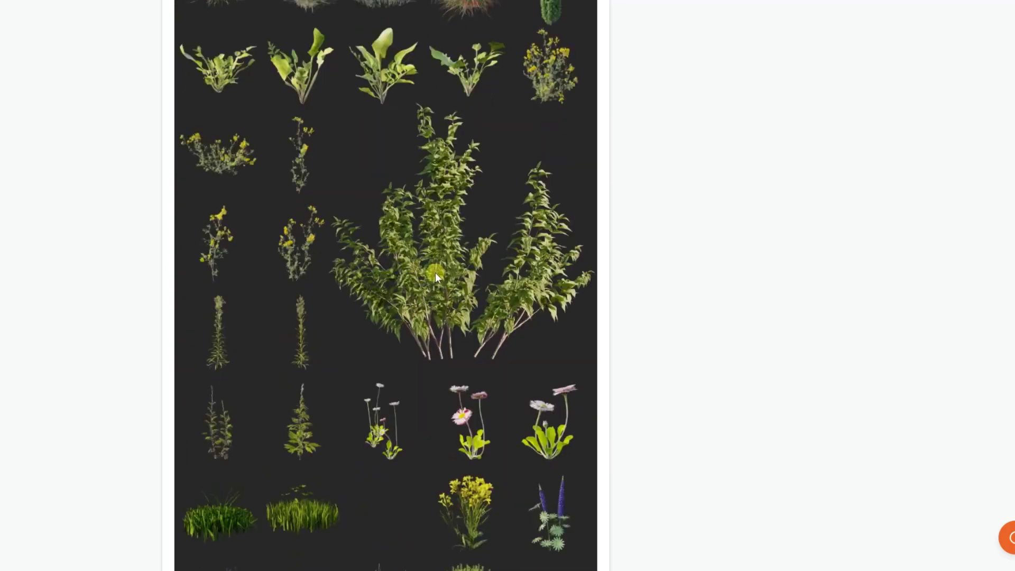
scroll(493, 255, "down", 20)
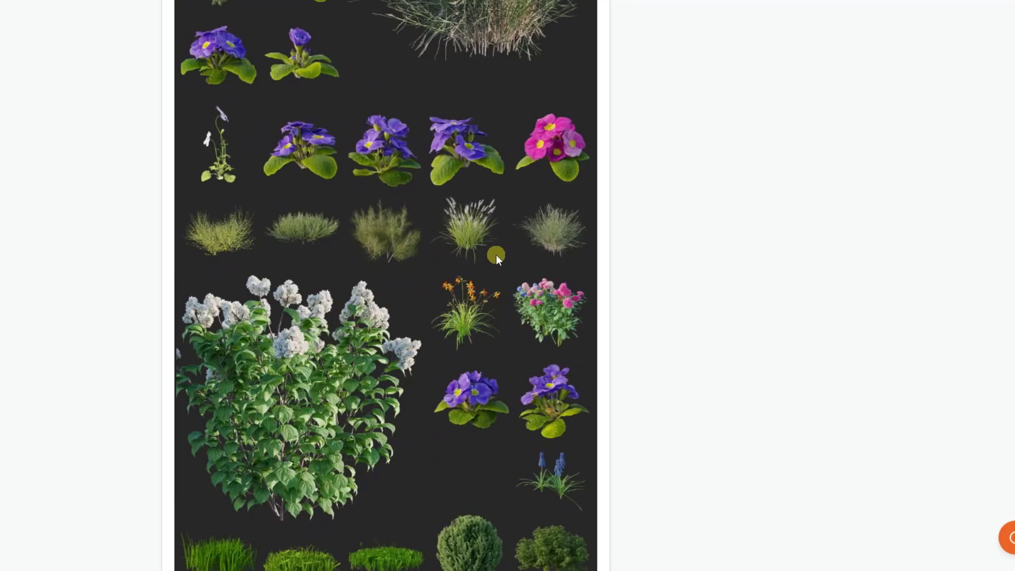
scroll(491, 255, "down", 10)
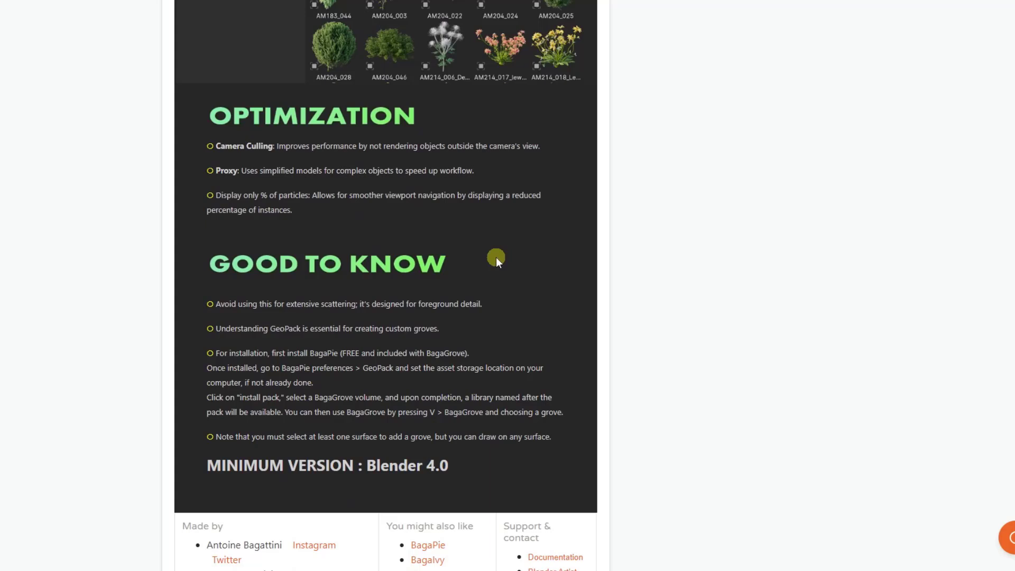
scroll(497, 259, "up", 2)
scroll(497, 259, "up", 4)
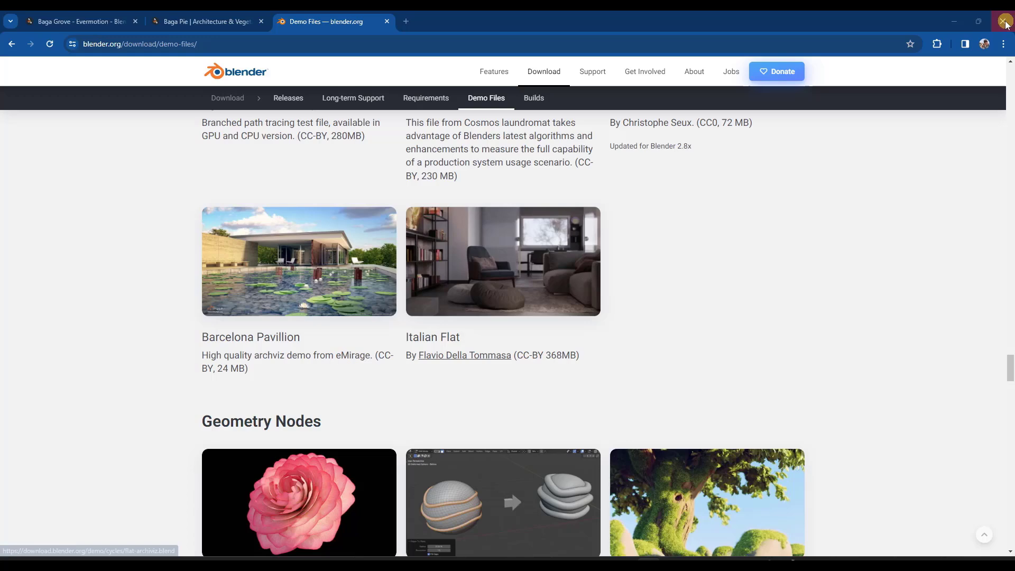
Step: Switch to the pavilion scene in Blender and view the tools in the BagaPie pie menu, then dismiss it
left_click(954, 21)
middle_click_drag(490, 306, 457, 287)
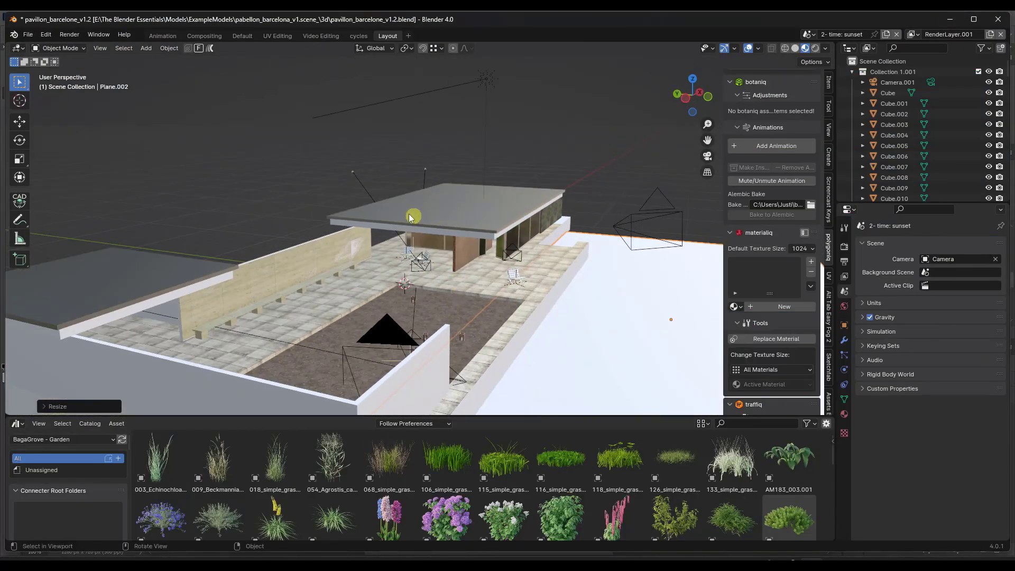
key("j")
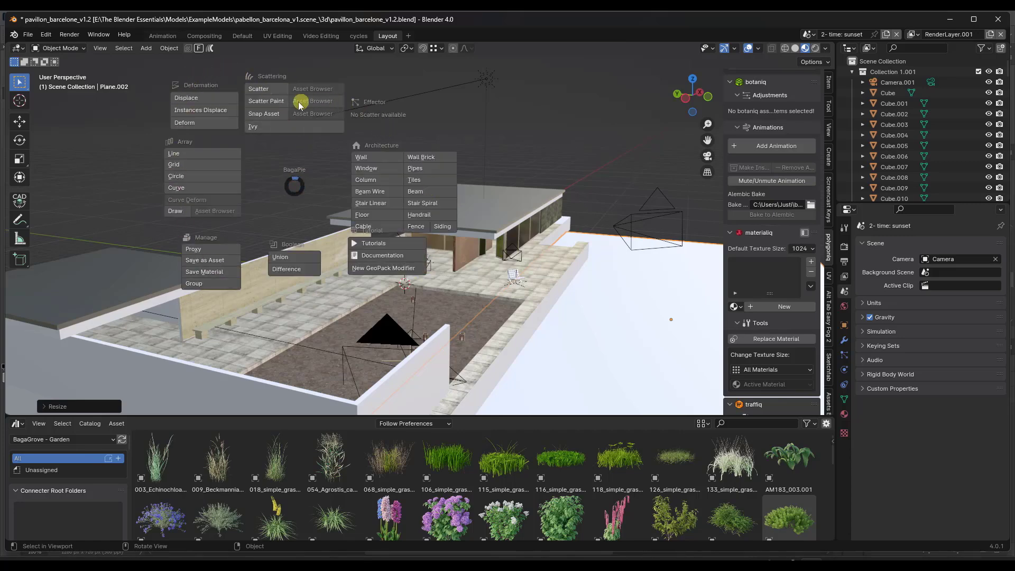
left_click(297, 171)
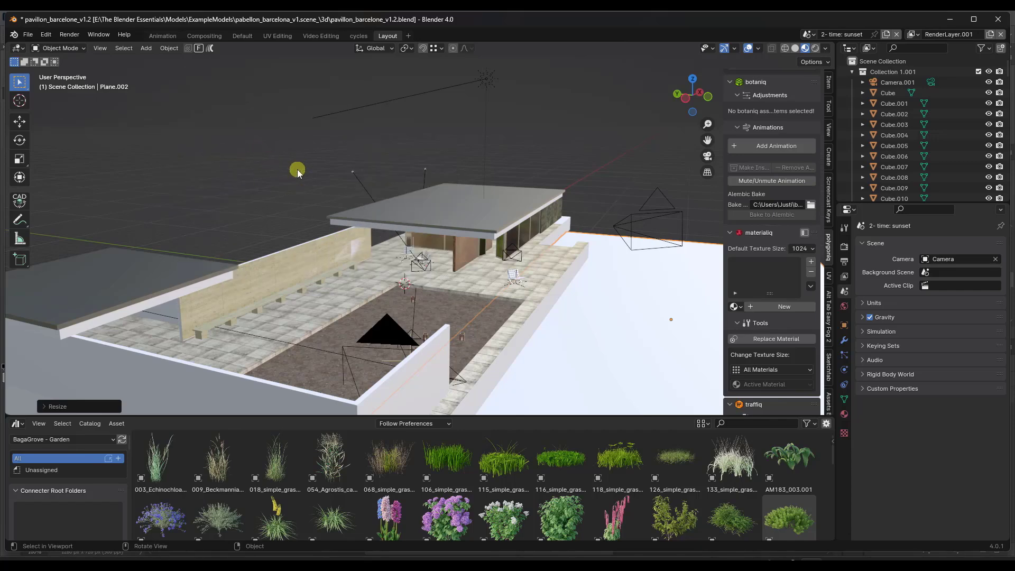
Step: Maximize the window and open the add-on preferences for BagaPie Modifier to view its GeoPack settings
left_click(973, 21)
left_click(41, 29)
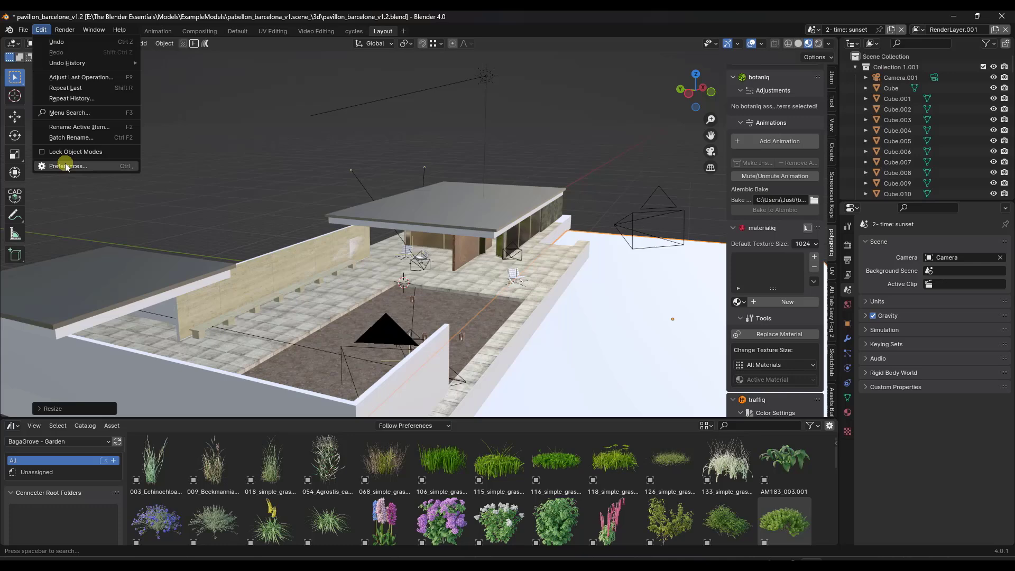
left_click(66, 167)
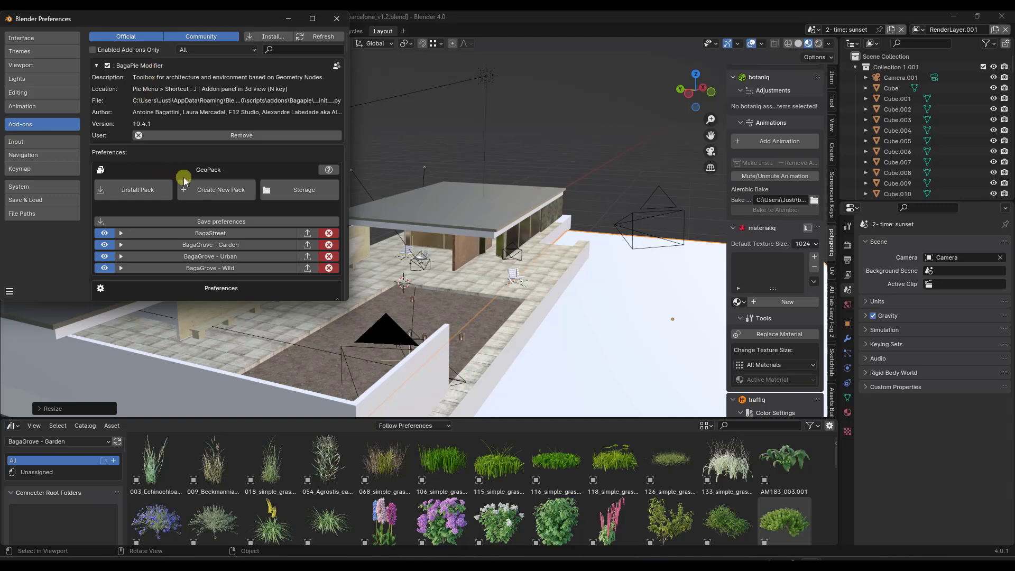
Step: Read through the installed GeoPacks and the shortcut preferences of the BagaPie Modifier add-on
scroll(183, 177, "down", 2)
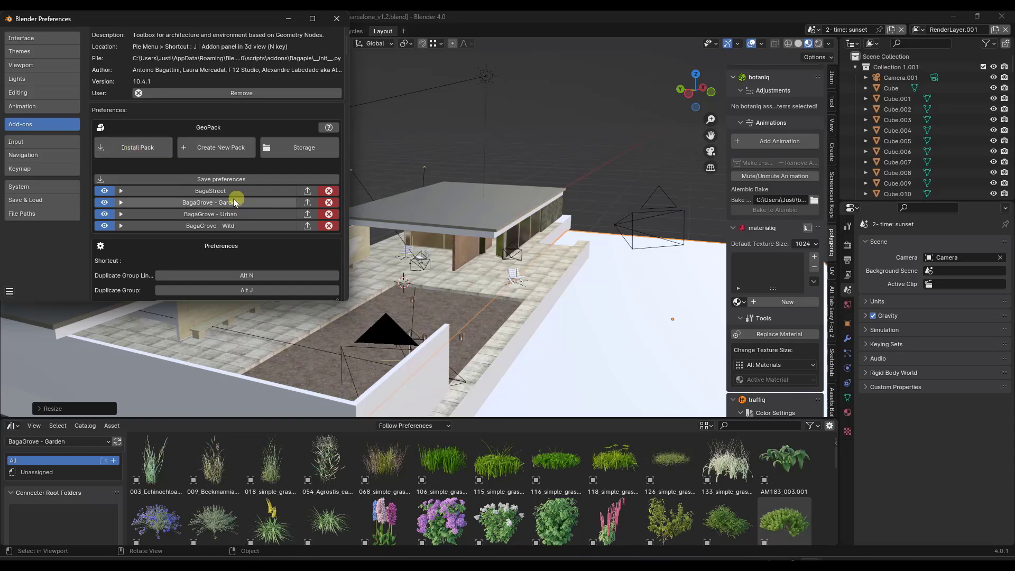
scroll(221, 249, "down", 2)
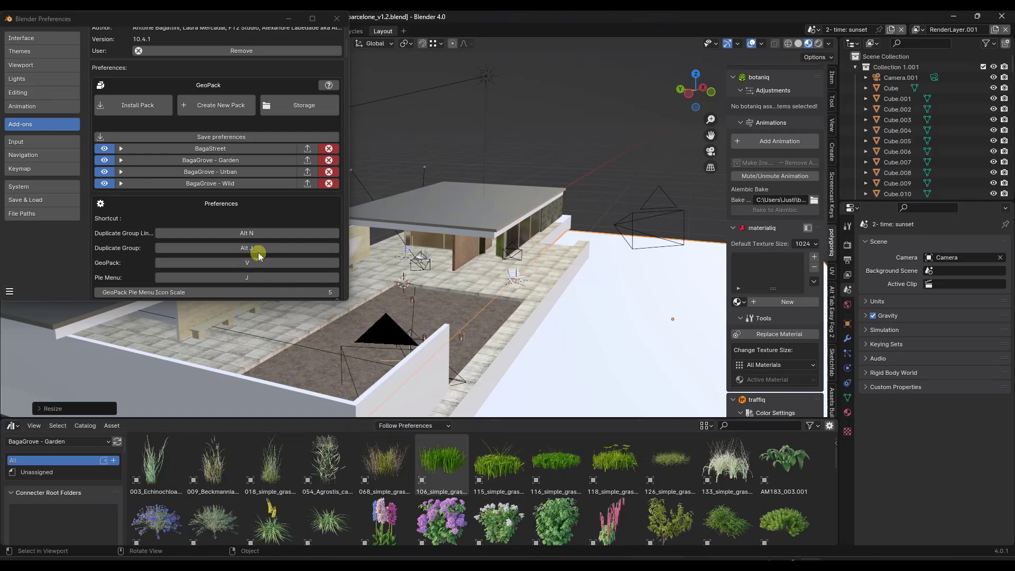
scroll(256, 254, "up", 4)
scroll(248, 194, "down", 2)
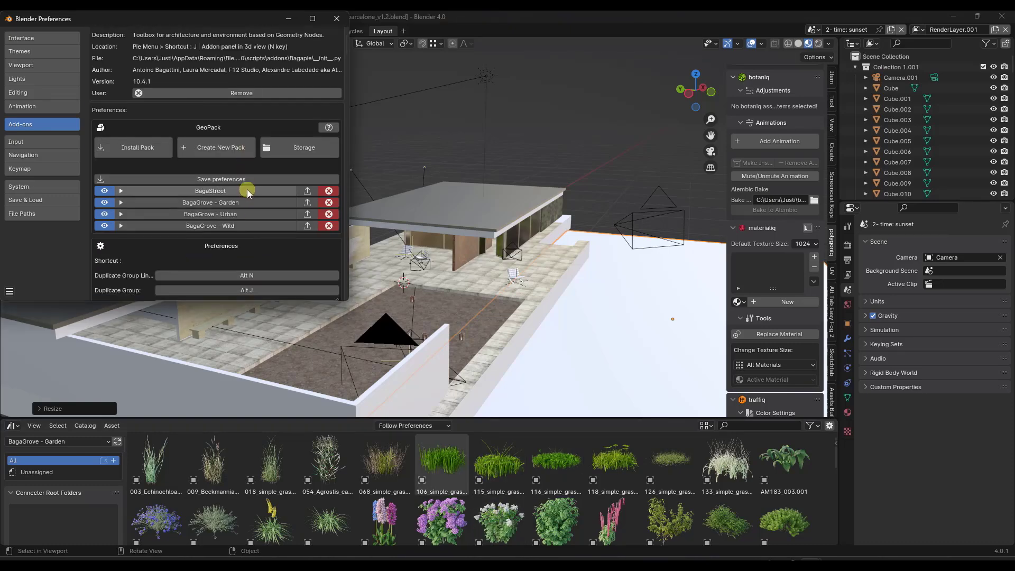
scroll(247, 192, "down", 6)
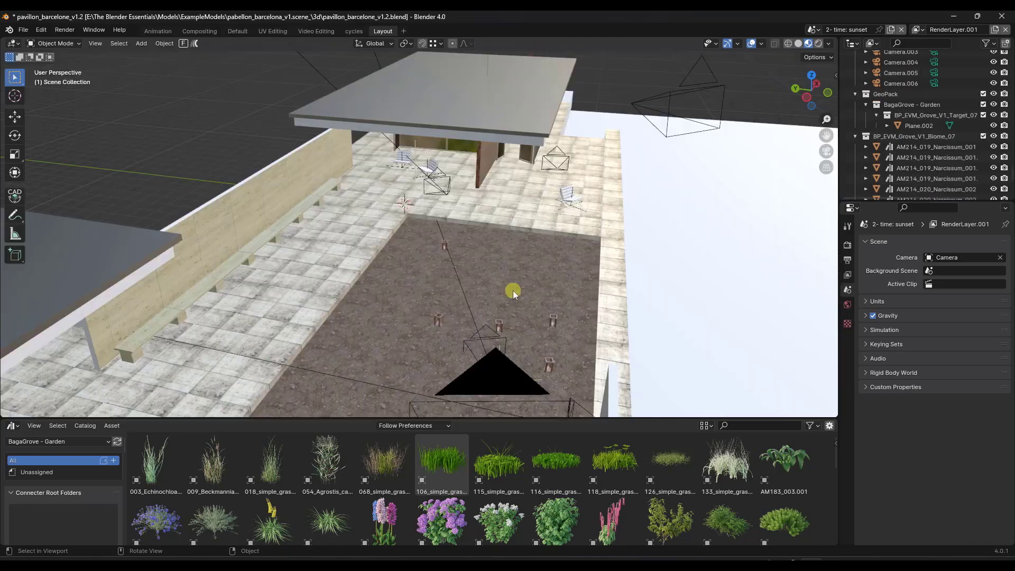
Step: From the top view, add a BagaGrove - Garden grove on water_plane_still and draw an oval outline near the ground area's right end
middle_click_drag(512, 291, 491, 295)
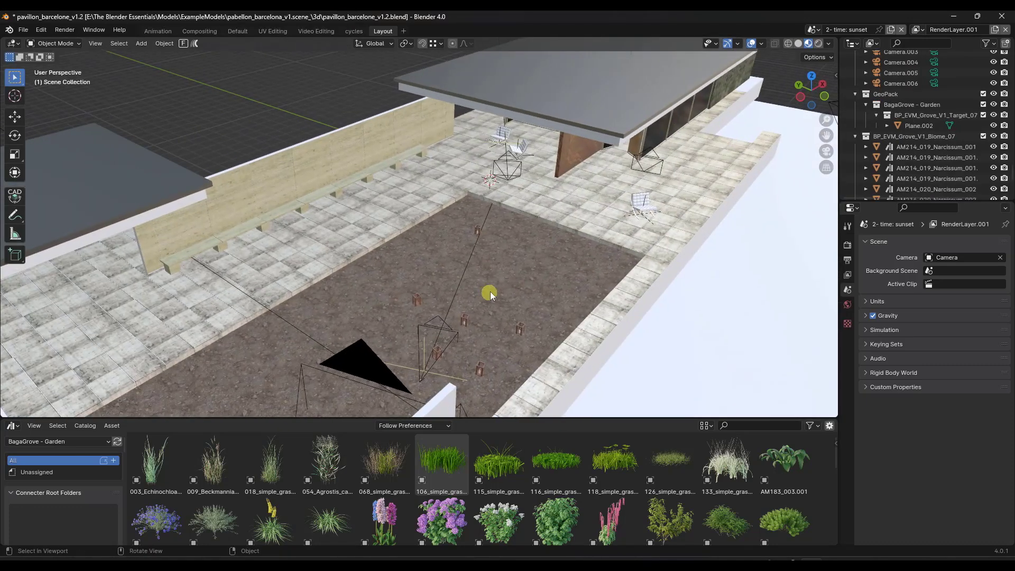
left_click(810, 76)
left_click(410, 238)
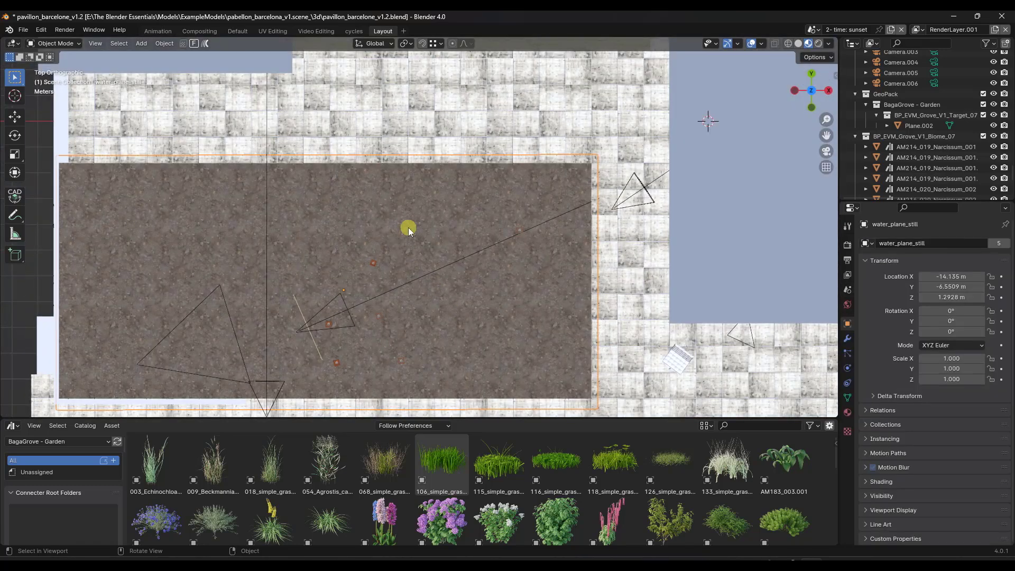
key("j")
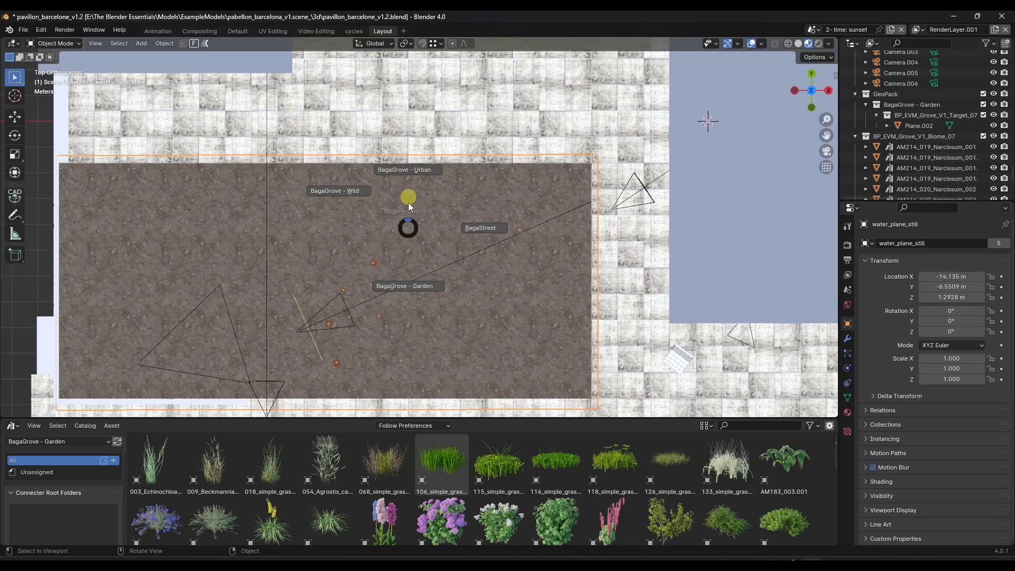
left_click(411, 291)
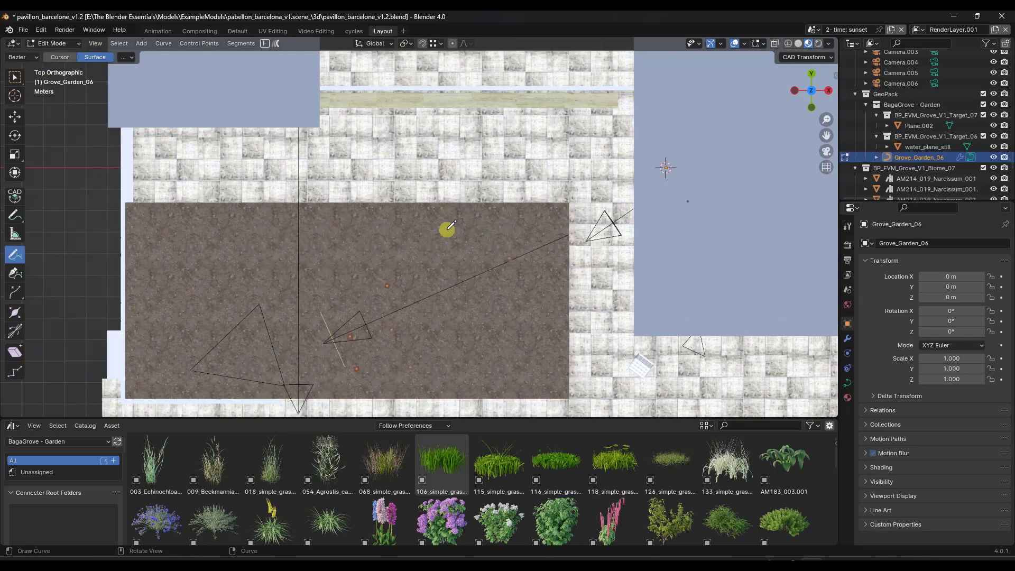
mouse_move(456, 233)
left_mouse_down()
mouse_move(435, 291)
mouse_move(441, 317)
mouse_move(468, 344)
mouse_move(510, 354)
mouse_move(539, 342)
mouse_move(555, 281)
mouse_move(551, 235)
mouse_move(527, 220)
mouse_move(483, 219)
left_mouse_up()
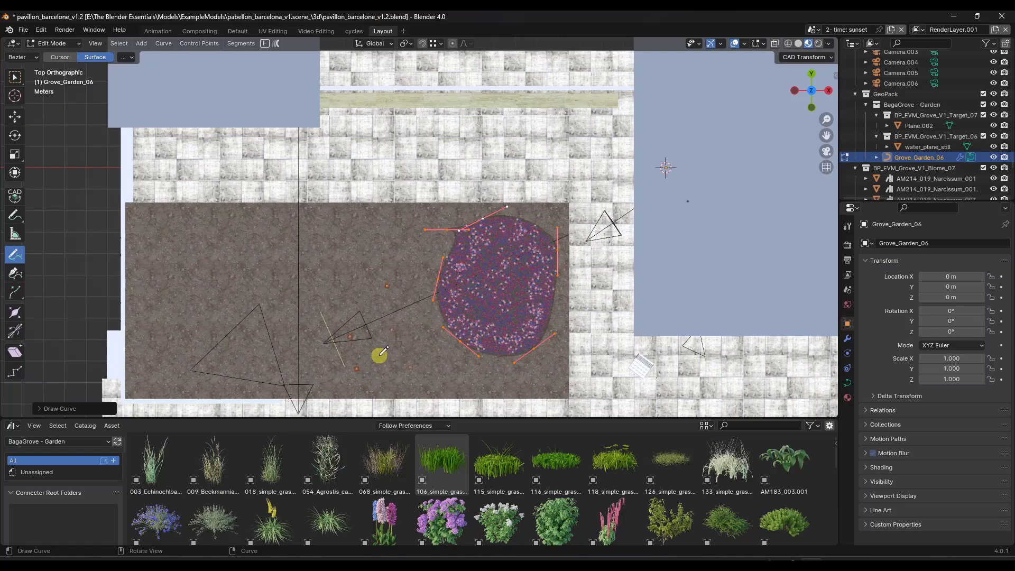
Step: Move two of the flower bed outline's control points outward in the horizontal plane to enlarge the bed, and leave Edit Mode
mouse_move(379, 355)
middle_mouse_down()
mouse_move(516, 246)
mouse_move(498, 277)
mouse_move(482, 254)
mouse_move(509, 262)
mouse_move(497, 271)
middle_mouse_up()
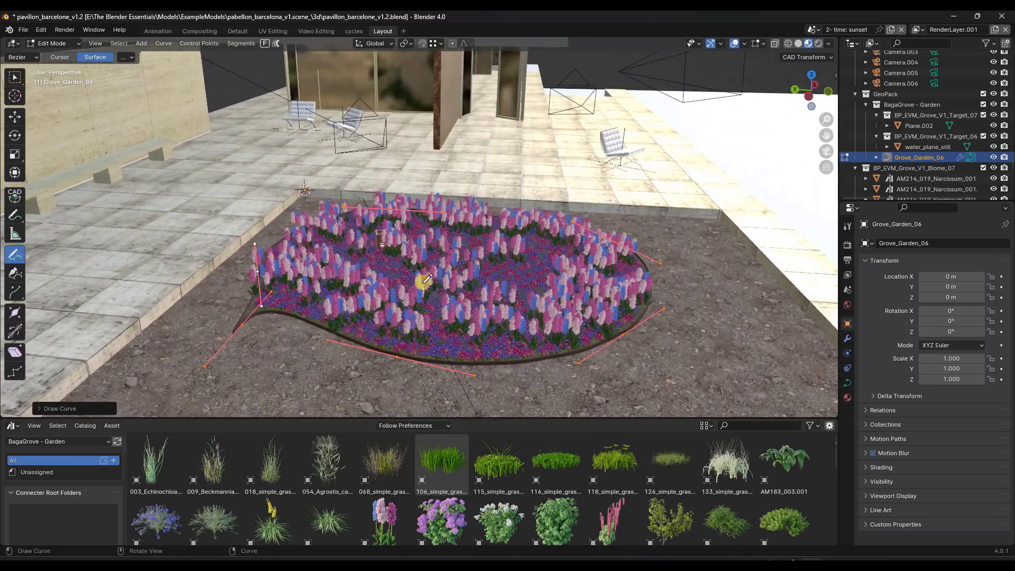
left_click(15, 77)
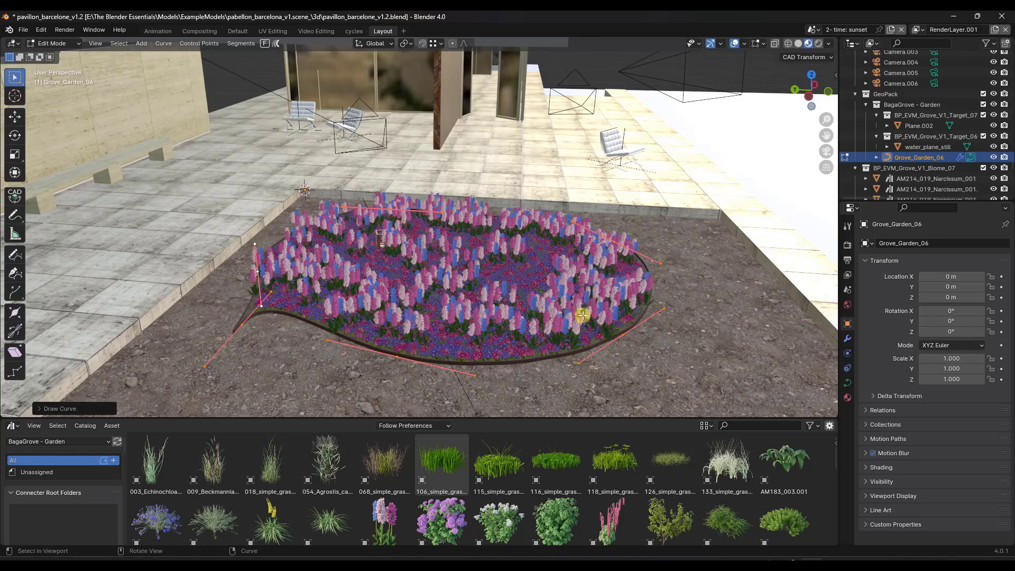
left_click(623, 334)
key("g")
key("shift+z")
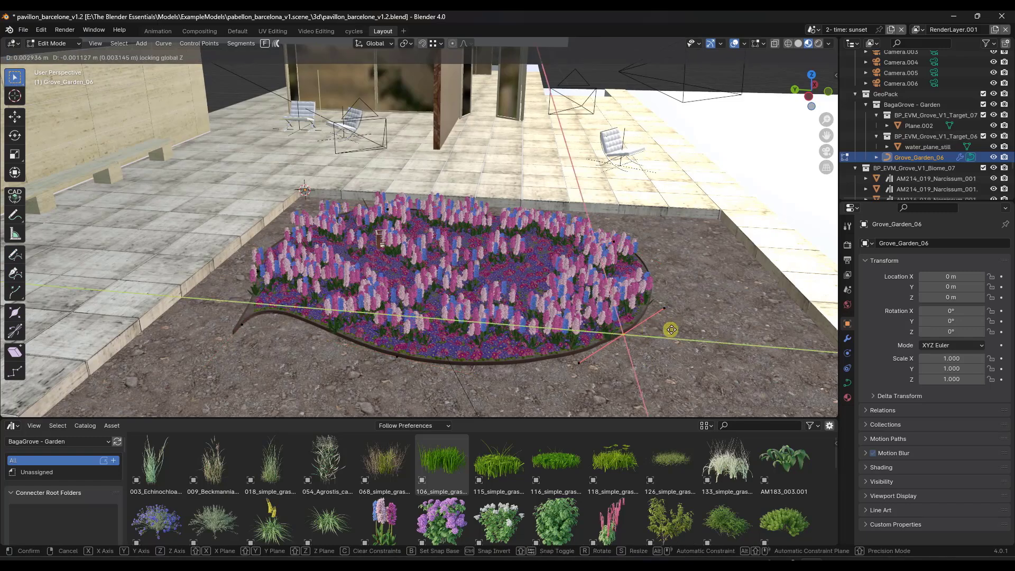
left_click(626, 250)
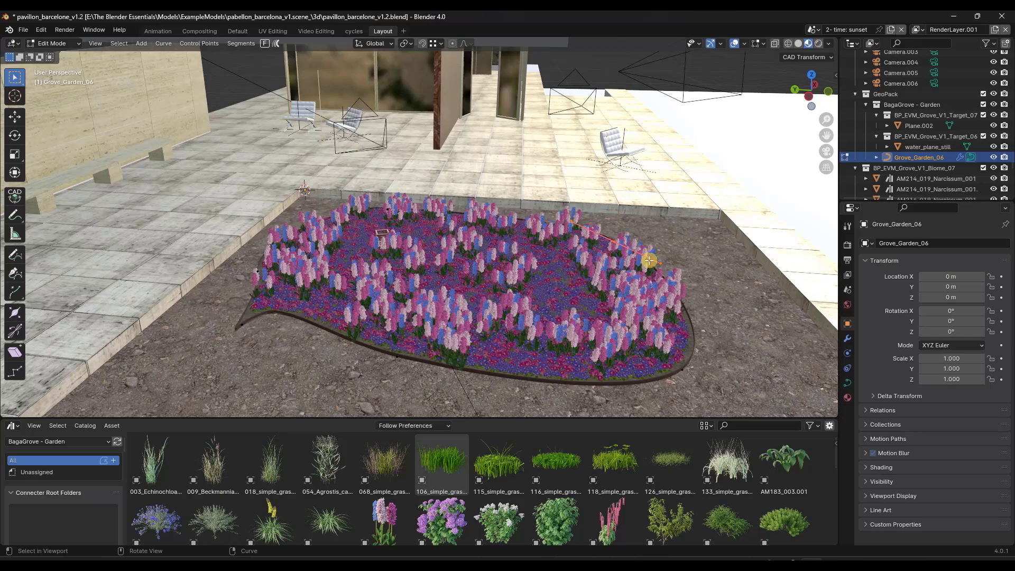
key("shift+z")
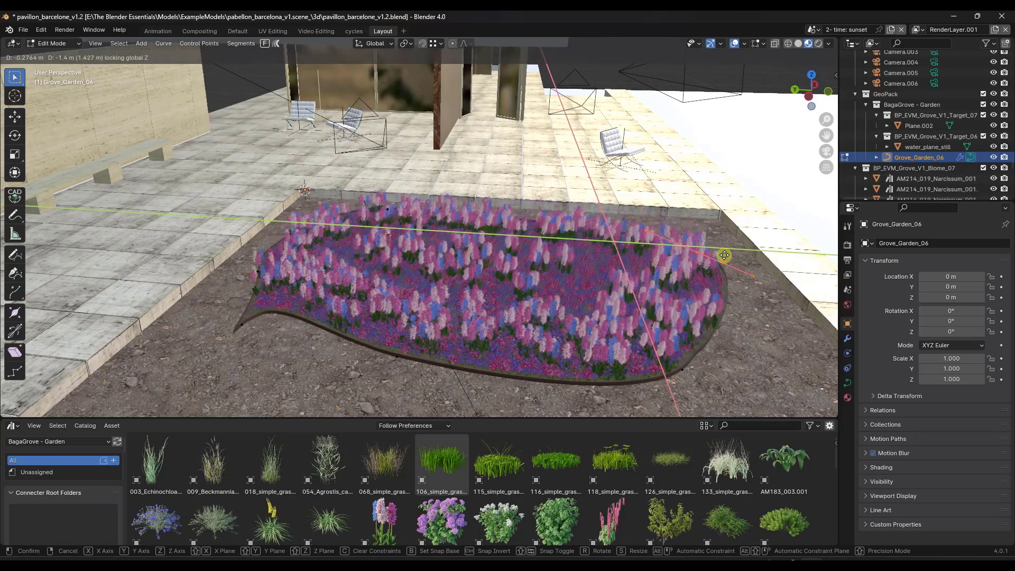
left_click(693, 239)
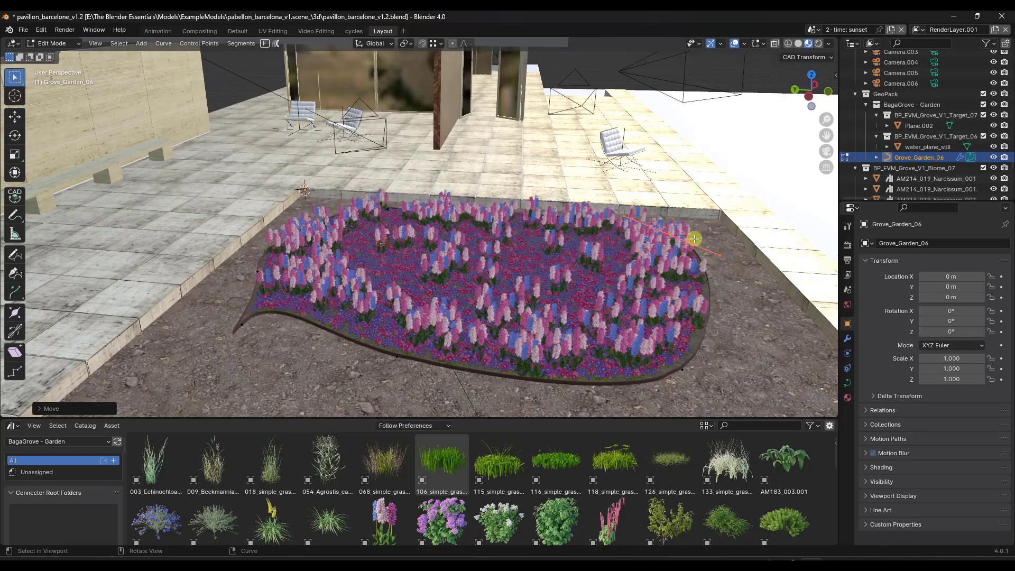
middle_click_drag(545, 240, 573, 216)
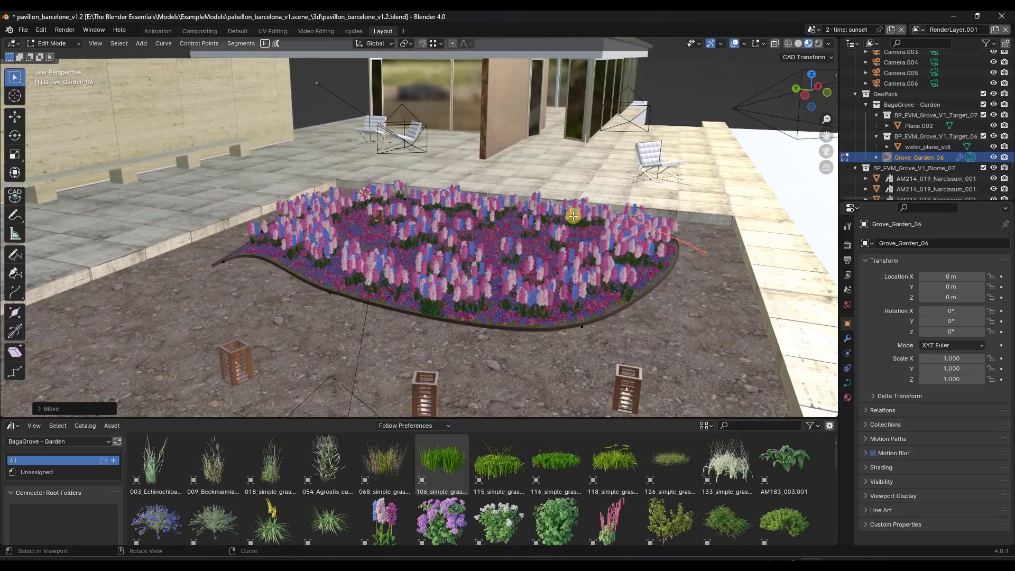
key("Tab")
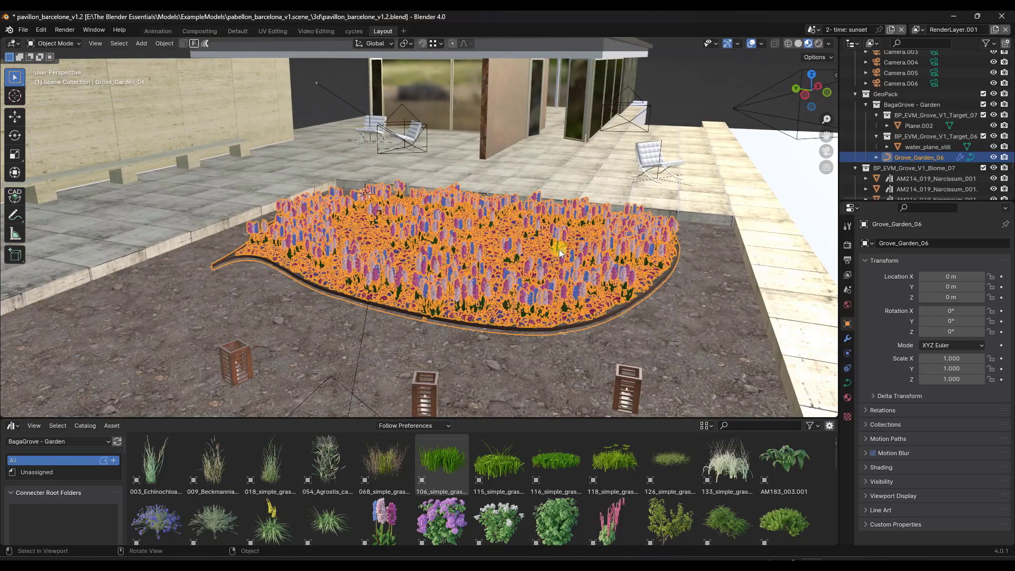
Step: In the grove's BagaPie Scattering settings, set Large Assets Padding to 2.190, Layer Overlapping 0.081, Density 501.670, Distance Min 0 and Padding 0.270
key("n")
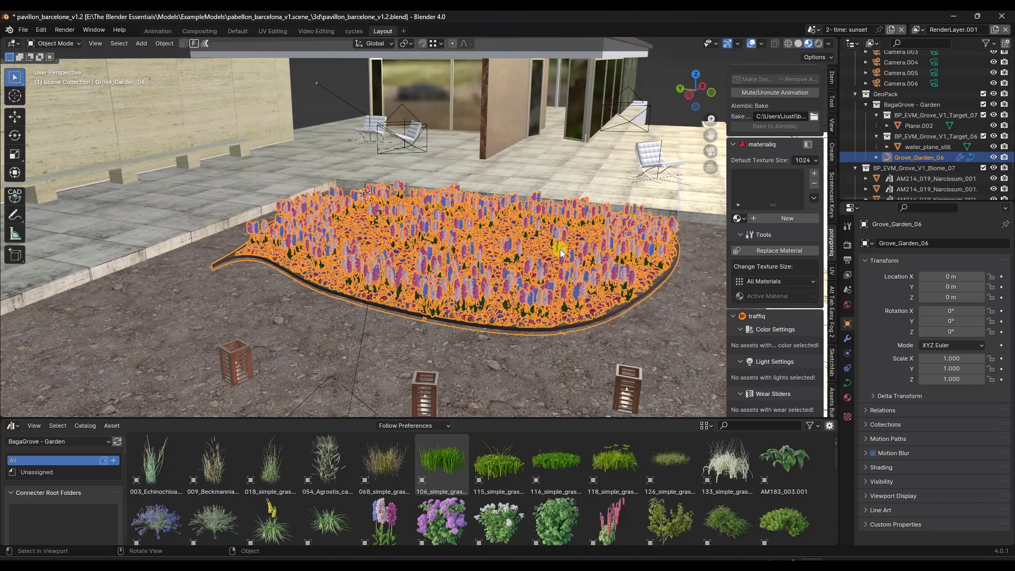
scroll(828, 222, "down", 5)
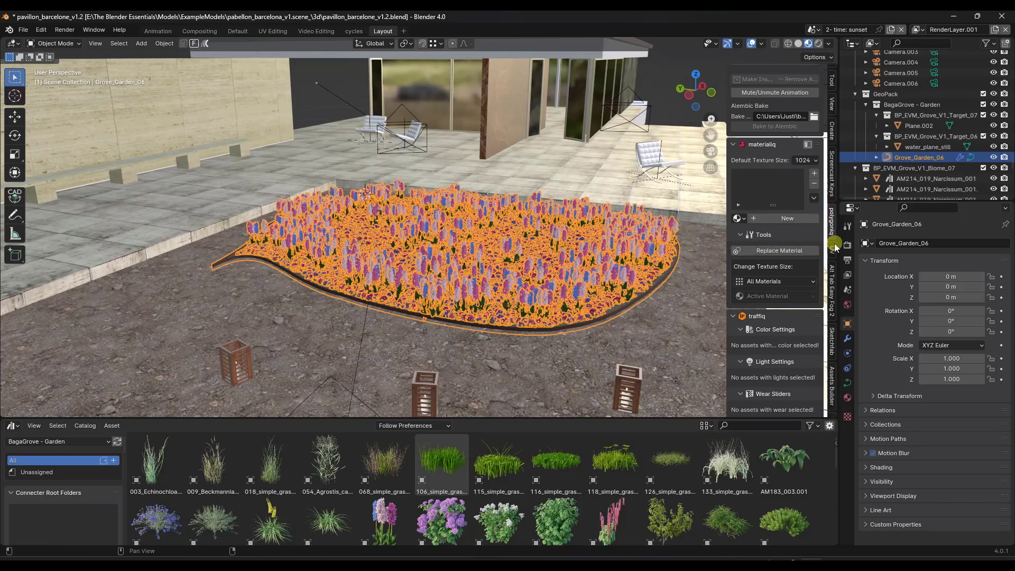
left_click(833, 375)
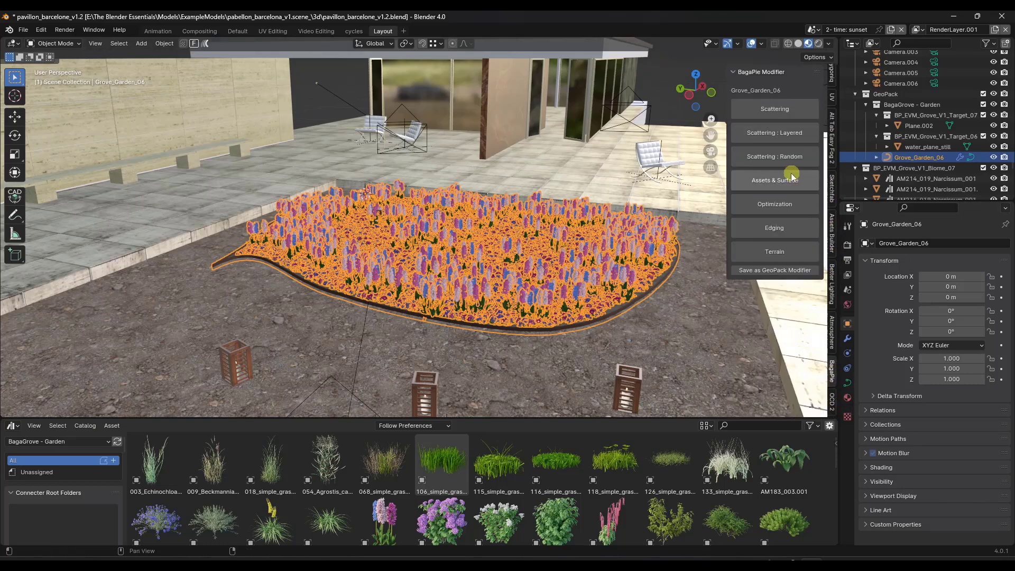
left_click(758, 113)
scroll(534, 251, "up", 3)
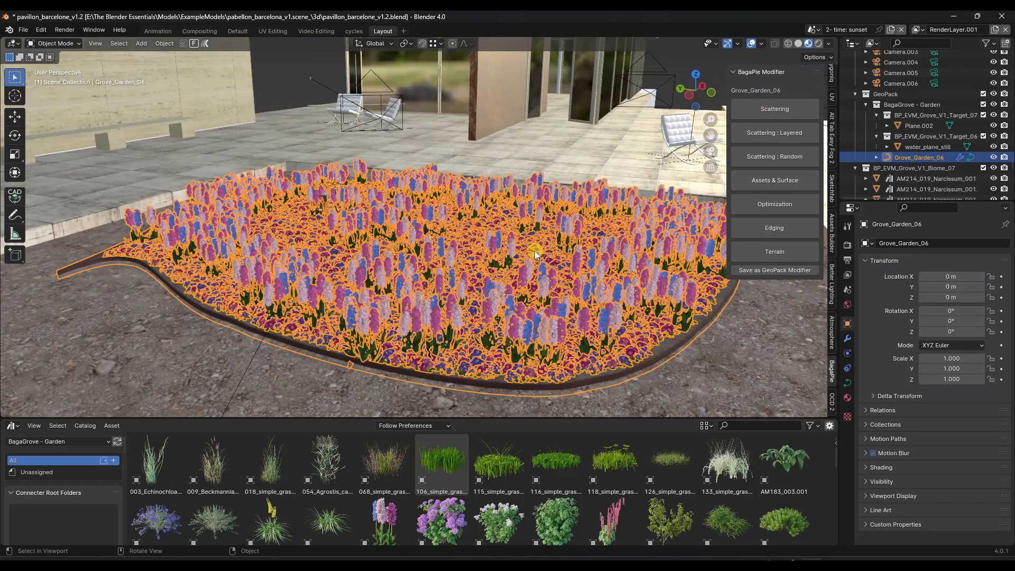
left_click(769, 118)
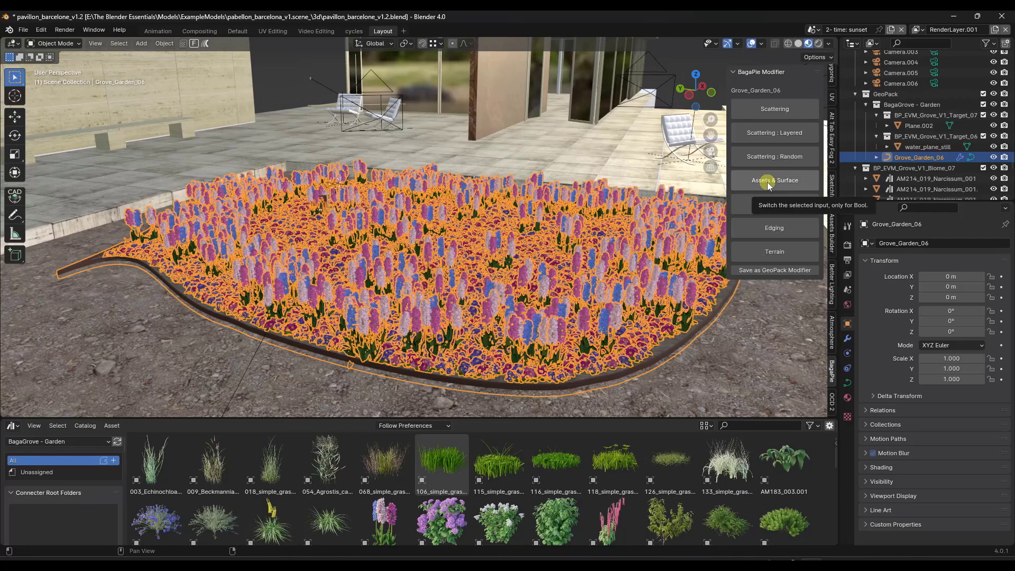
left_click(773, 111)
left_click(773, 111)
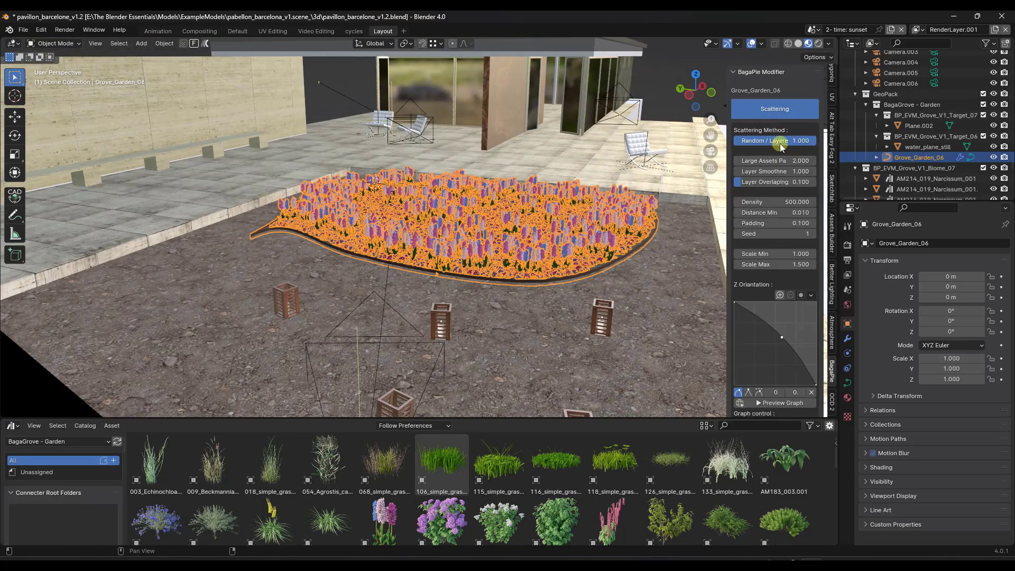
left_click_drag(767, 159, 783, 223)
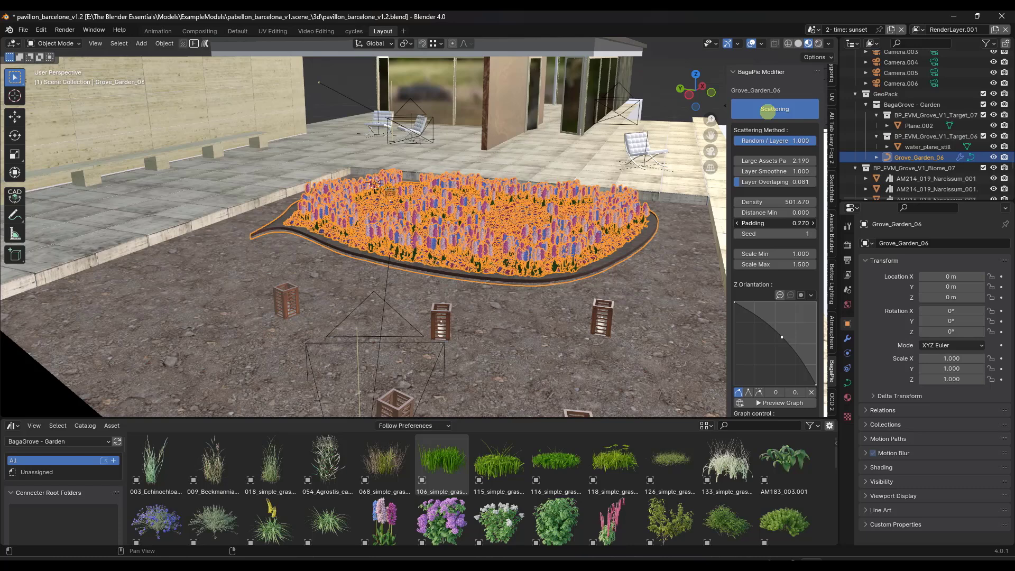
scroll(775, 158, "down", 2)
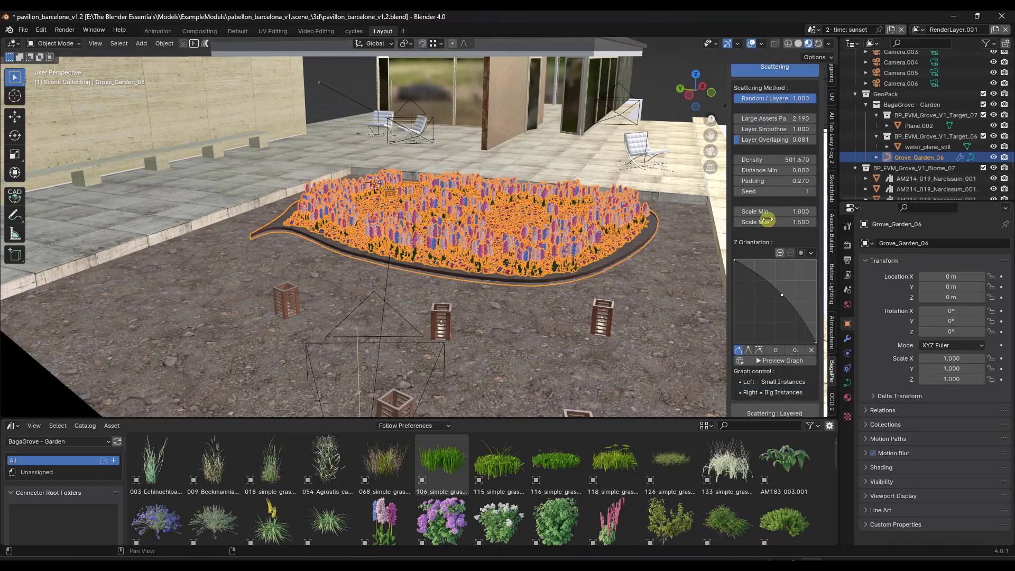
scroll(778, 168, "up", 2)
left_click(772, 110)
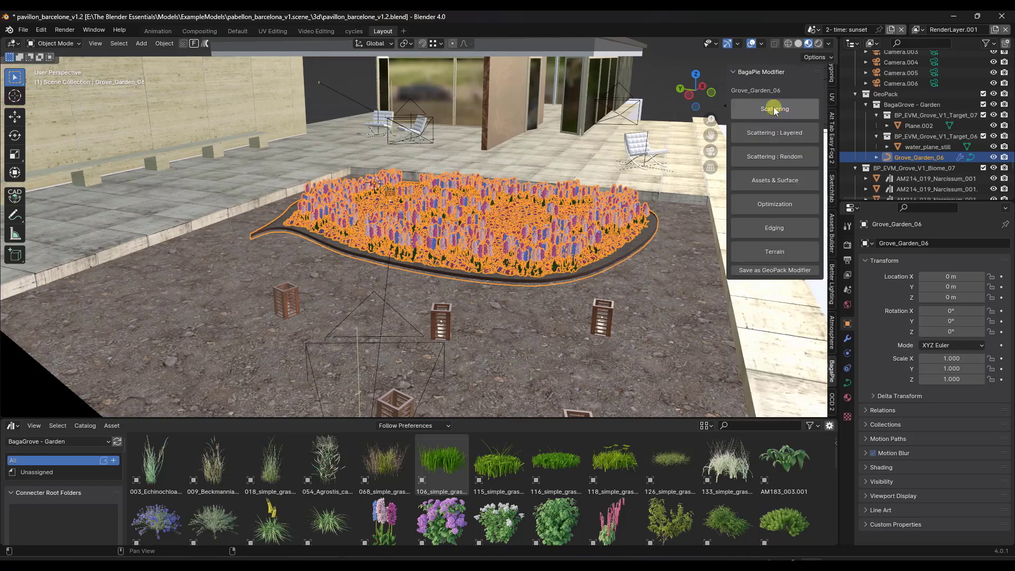
Step: Look through the grove's layered and random scattering graph settings
left_click(775, 137)
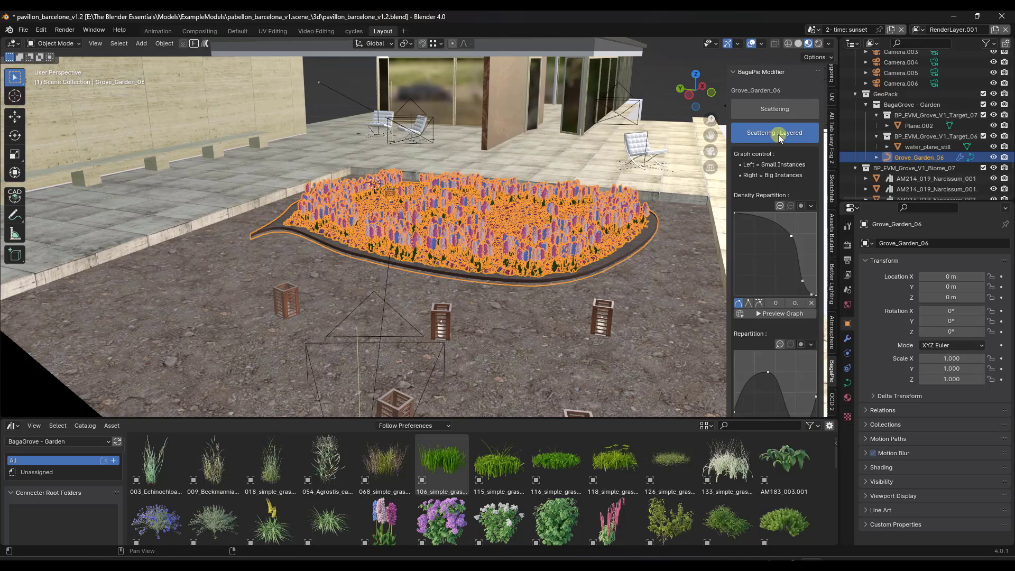
left_click(779, 136)
left_click(779, 158)
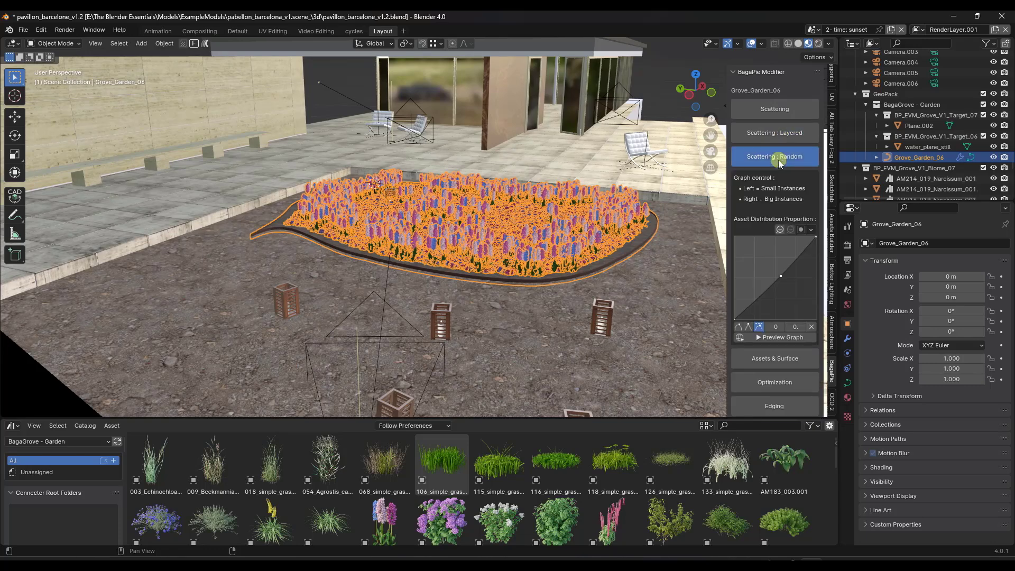
left_click(780, 159)
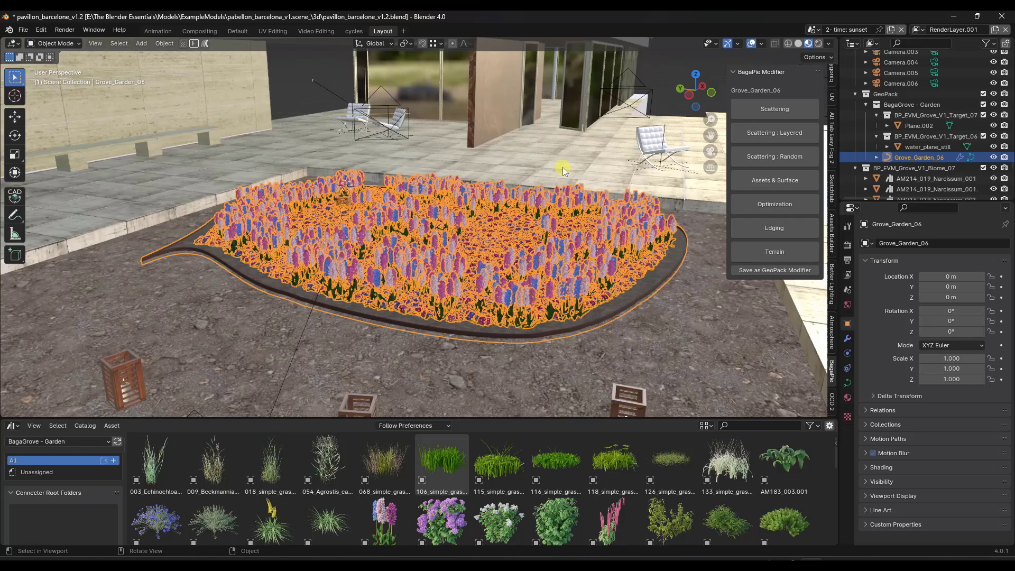
scroll(734, 149, "up", 3)
Step: Reshape the layered Density Repartition curve by adding a point near its start and lowering its middle and right points
left_click(768, 137)
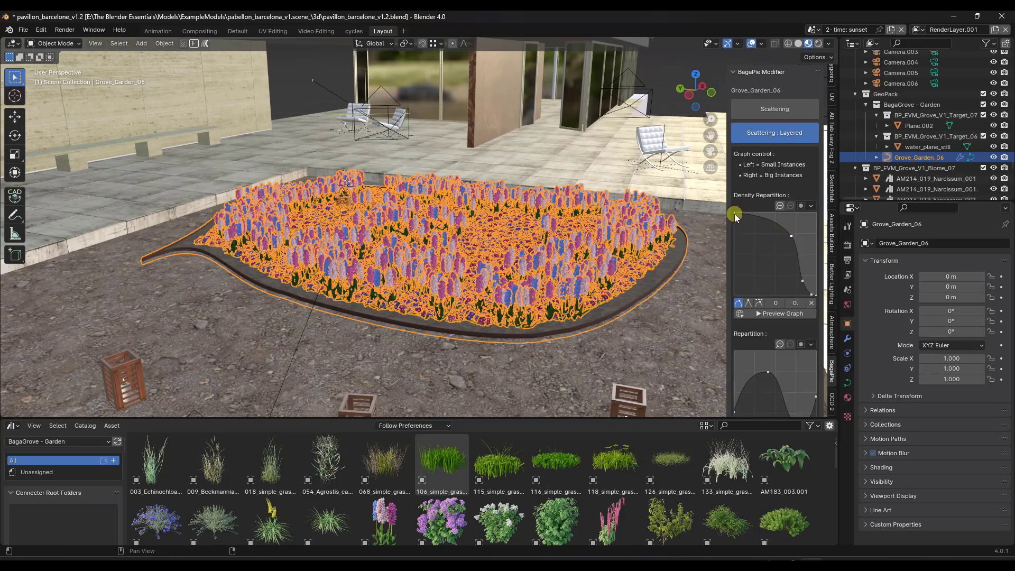
mouse_move(747, 216)
left_mouse_down()
mouse_move(747, 261)
mouse_move(749, 228)
left_mouse_up()
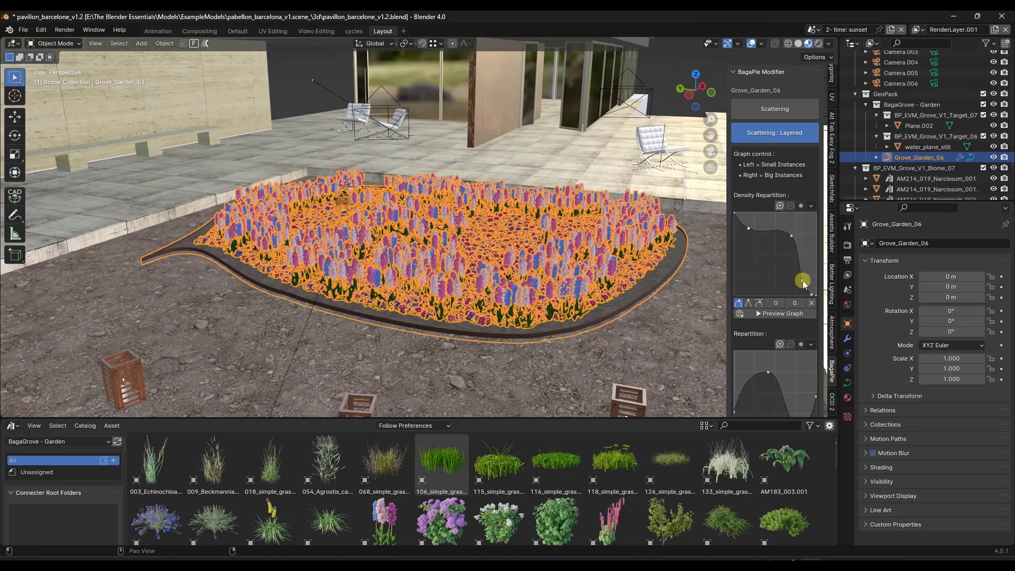
left_click_drag(803, 284, 769, 265)
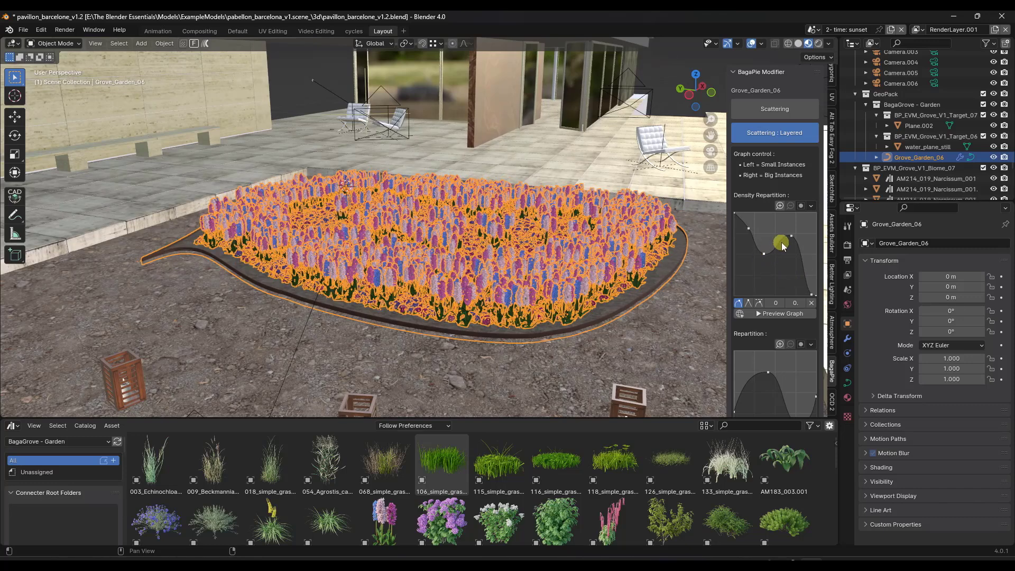
left_click_drag(791, 236, 784, 279)
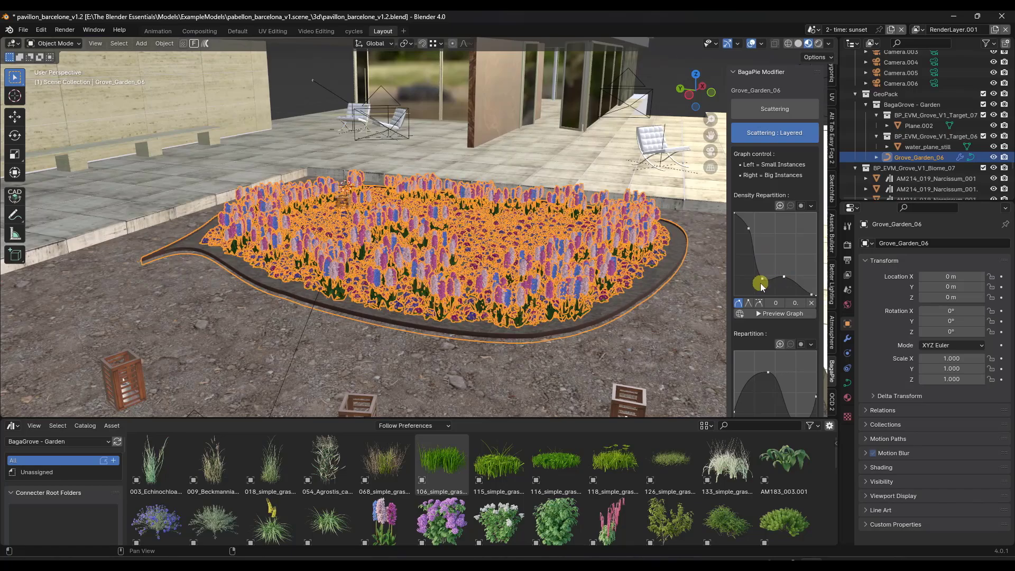
middle_click_drag(390, 210, 423, 217)
left_click(784, 135)
Step: View the grove's Asset Distribution Proportion graph for random scattering, then show its Assets & Surface settings
left_click(773, 157)
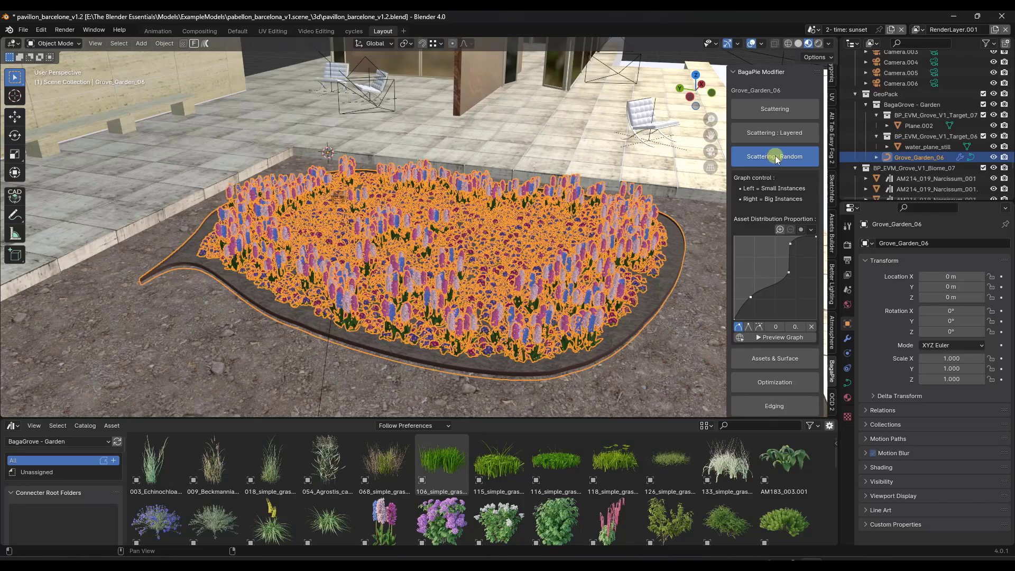
left_click(774, 157)
middle_click_drag(604, 260, 724, 210)
left_click(785, 184)
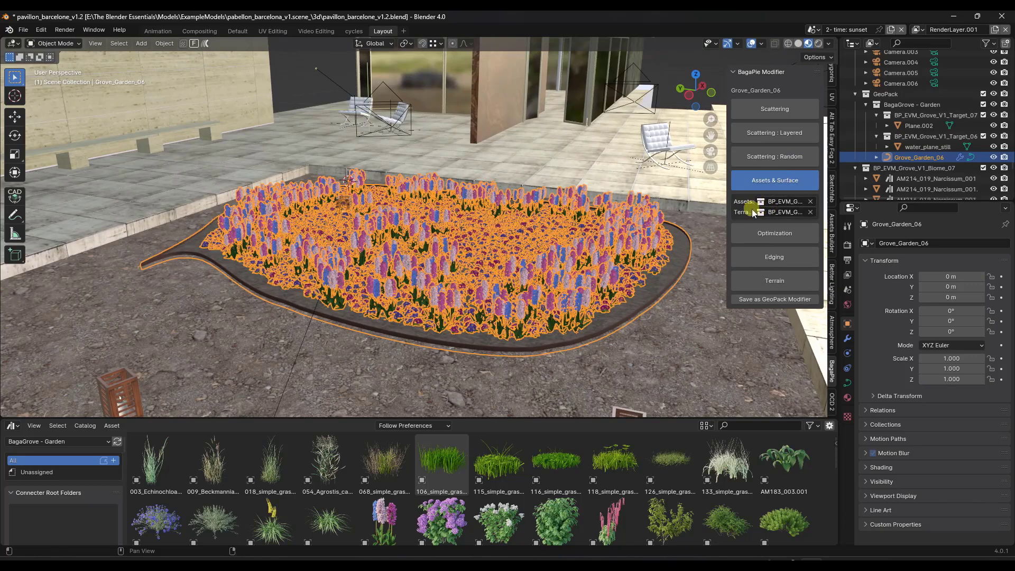
middle_click_drag(554, 244, 550, 248)
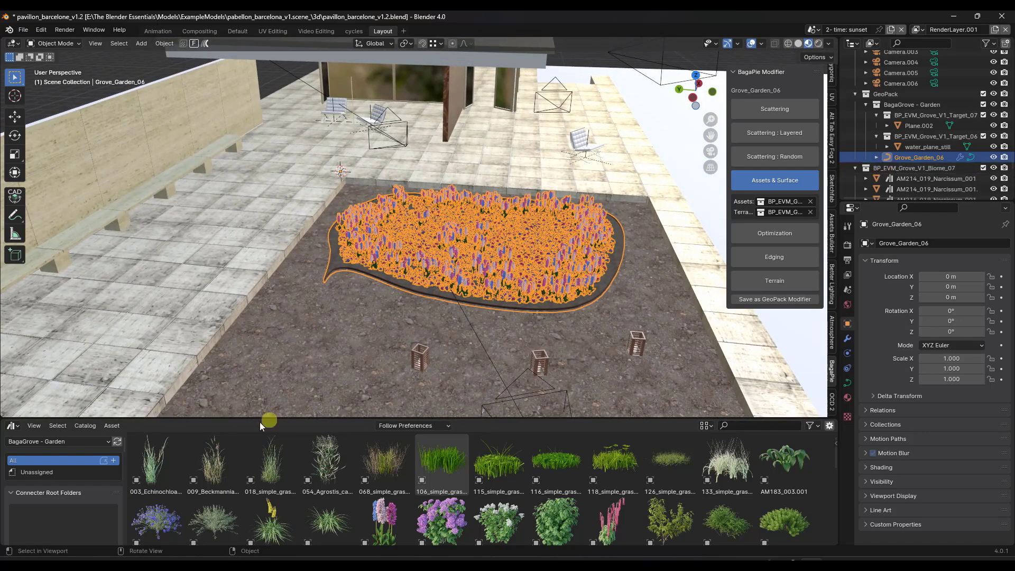
left_click(155, 459)
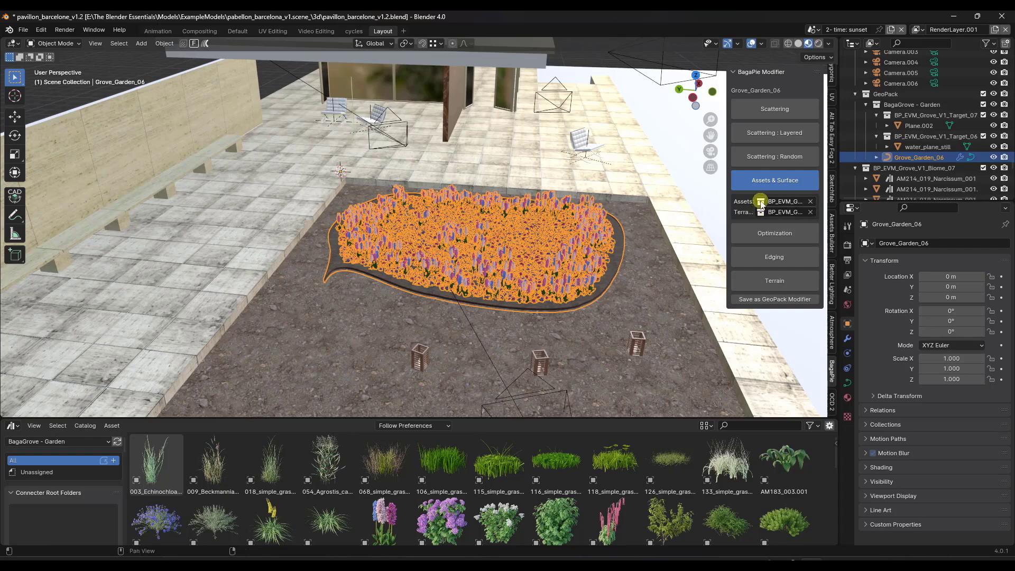
middle_click_drag(693, 234, 762, 247, "ctrl")
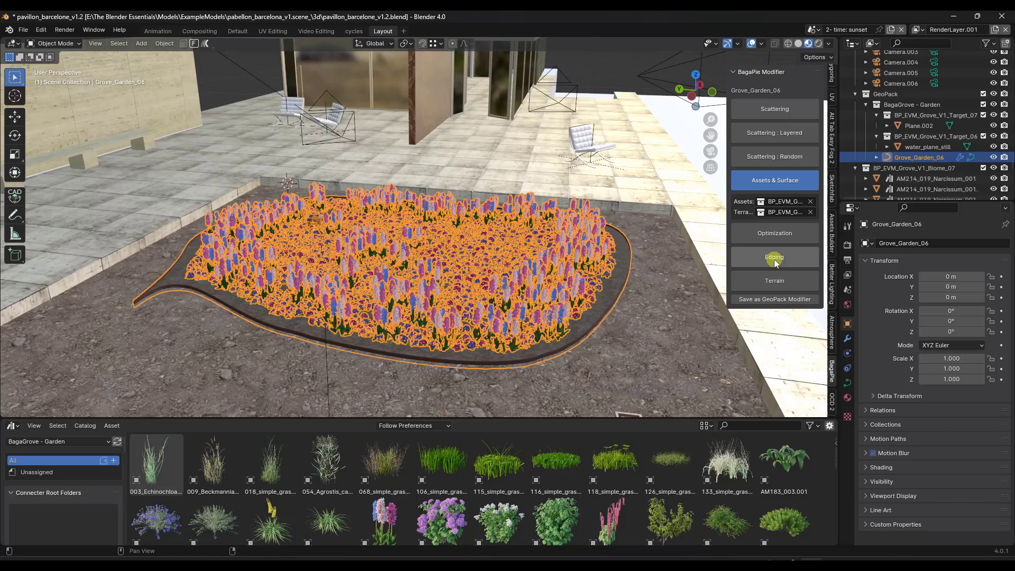
Step: Show the grove's Edging settings, toggle Use Edging to compare the border, and leave it turned off
left_click(773, 257)
left_click(737, 279)
left_click(738, 279)
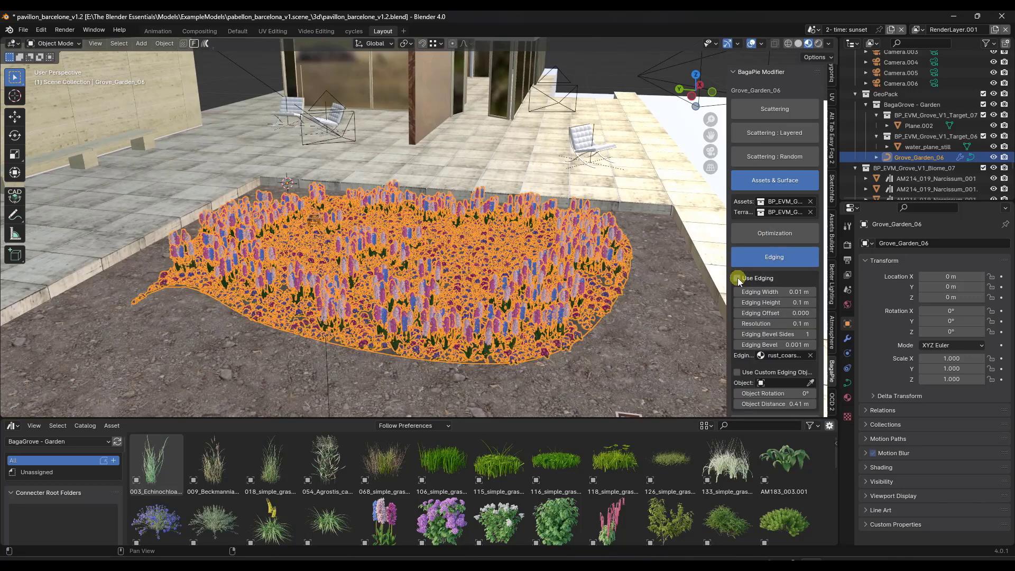
left_click(738, 279)
left_click(737, 279)
left_click(737, 278)
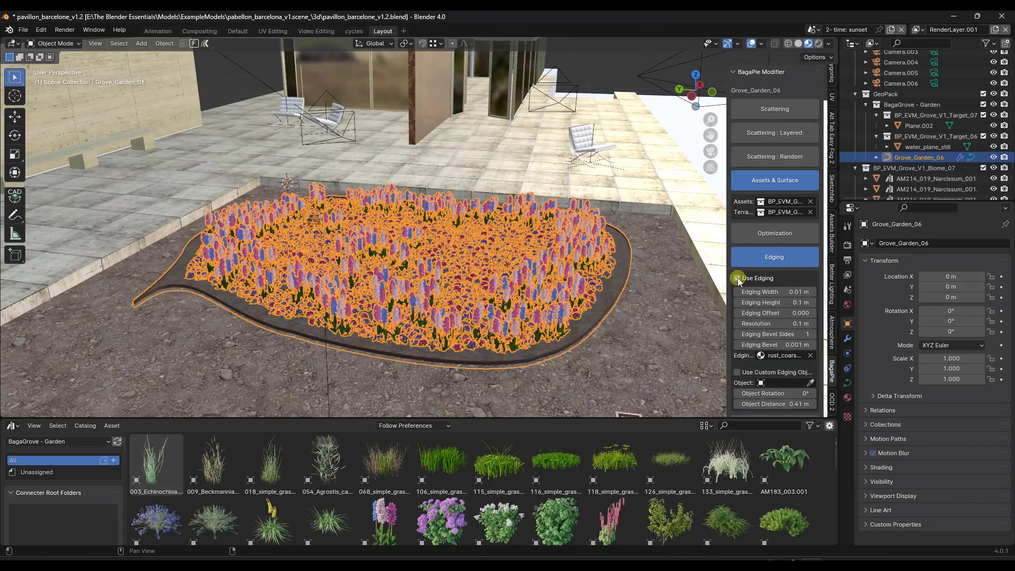
left_click(738, 279)
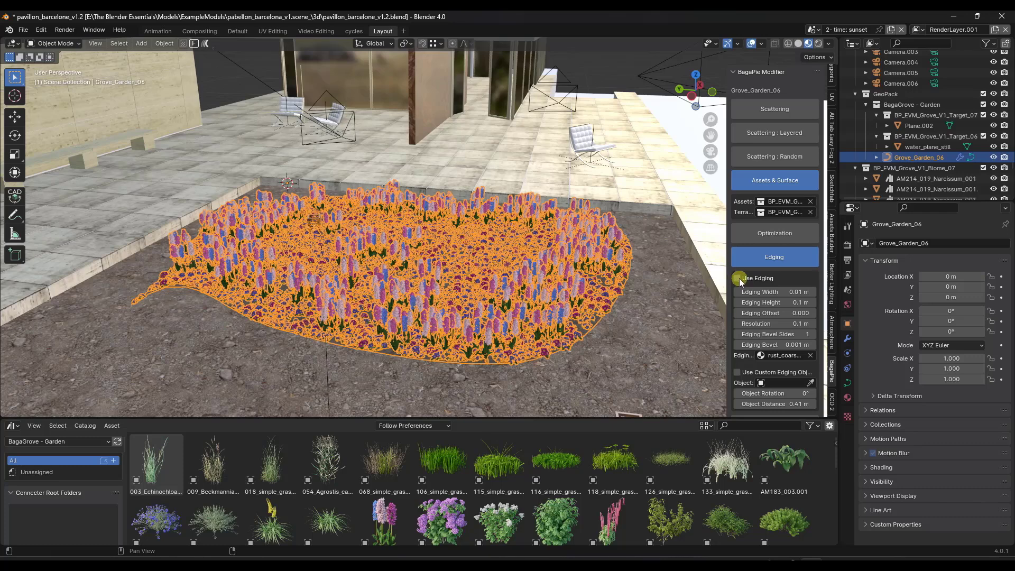
left_click(738, 279)
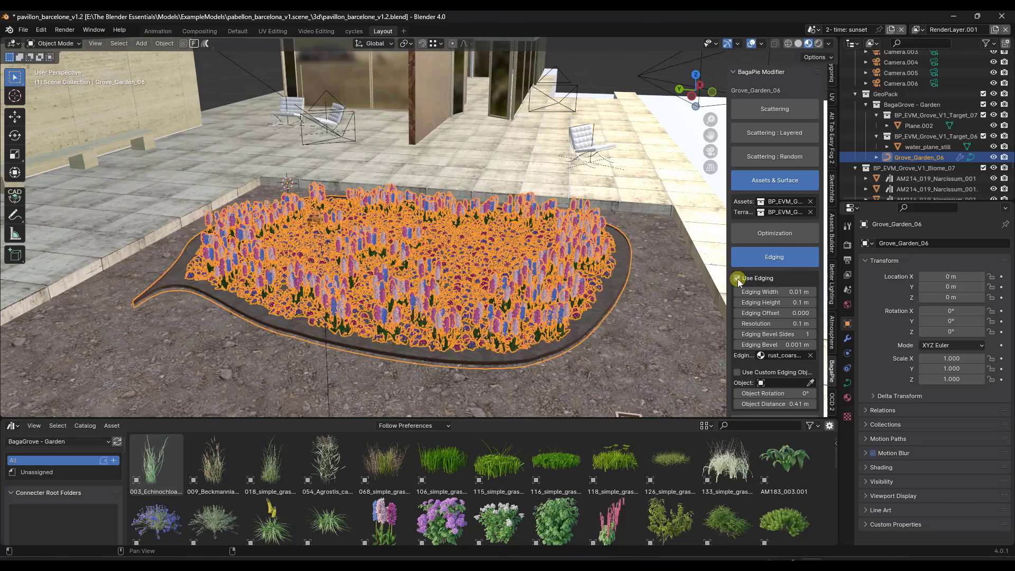
left_click(738, 279)
mouse_move(521, 296)
middle_mouse_down()
mouse_move(480, 288)
mouse_move(521, 288)
middle_mouse_up()
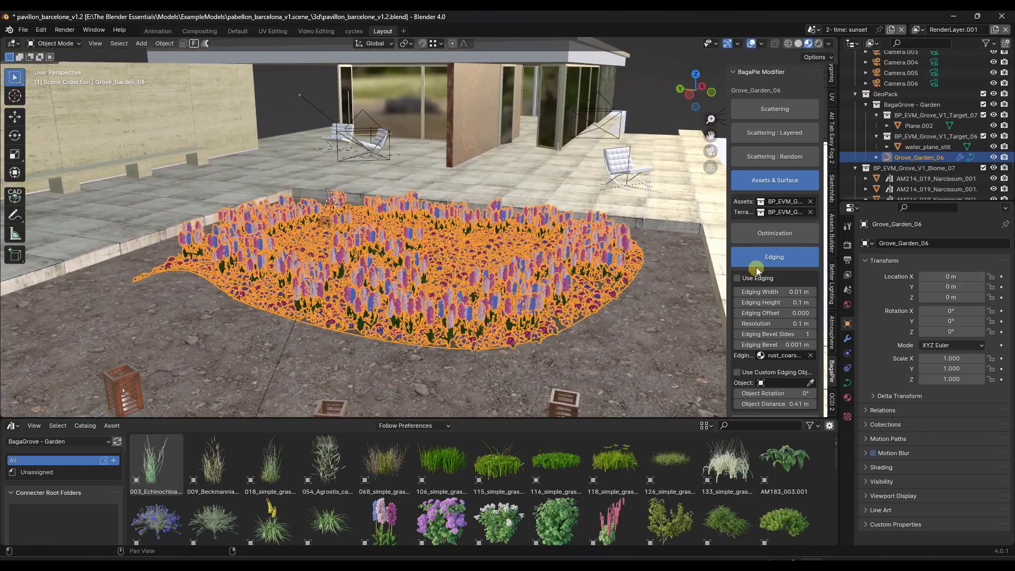
Step: In the grove's Optimization settings, pick the scene's Camera as the Camera Culling object
left_click(777, 236)
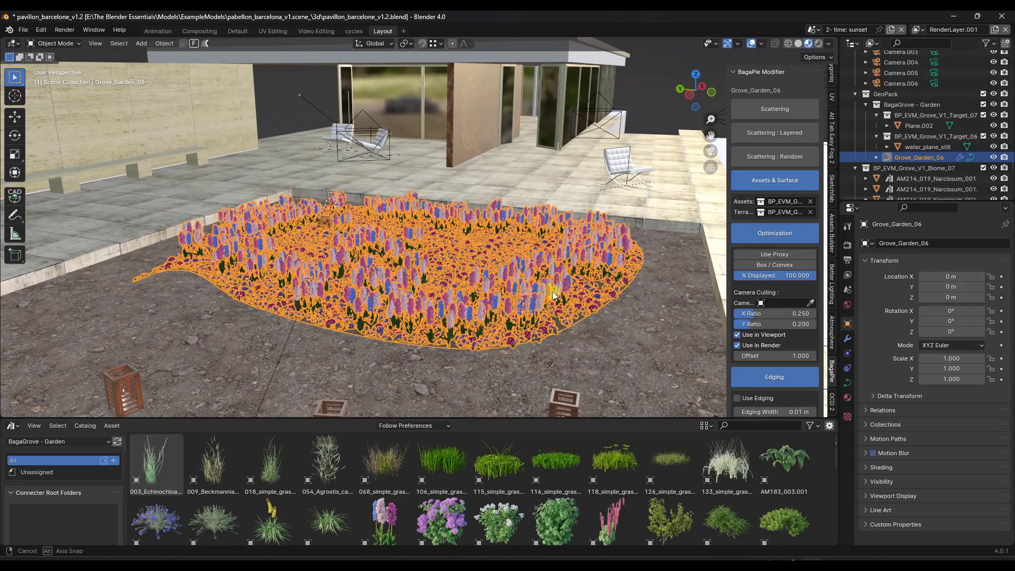
scroll(553, 290, "up", 4)
scroll(438, 273, "down", 5)
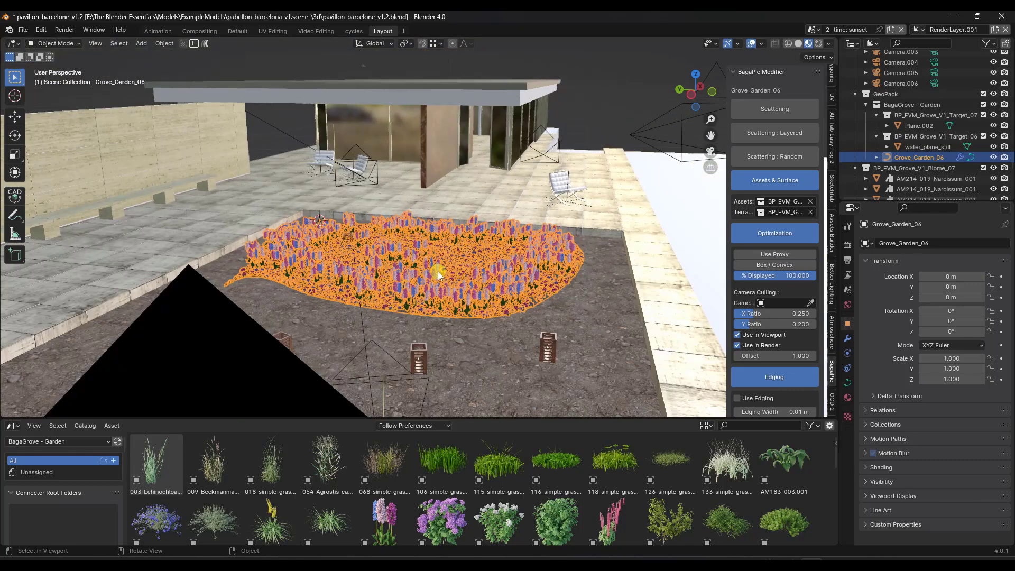
middle_click_drag(439, 271, 449, 262, "shift")
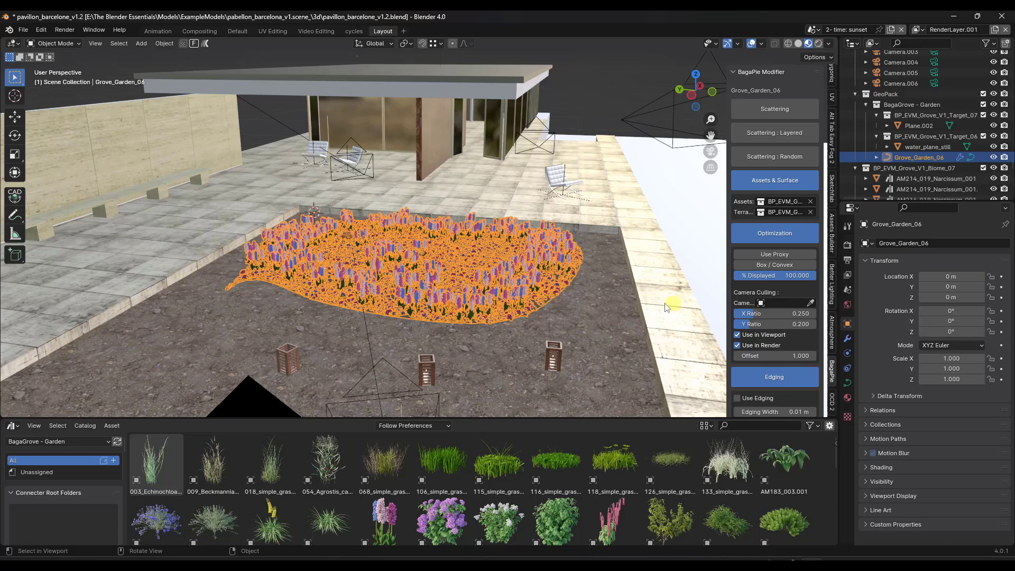
middle_click_drag(603, 281, 735, 298)
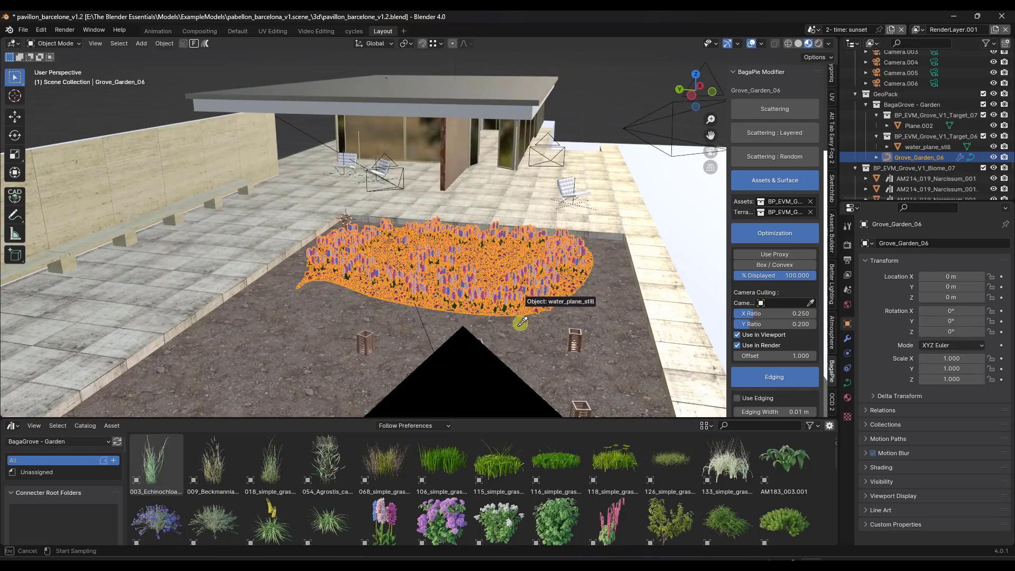
left_click(468, 369)
mouse_move(478, 359)
middle_mouse_down()
mouse_move(506, 342)
mouse_move(502, 311)
middle_mouse_up()
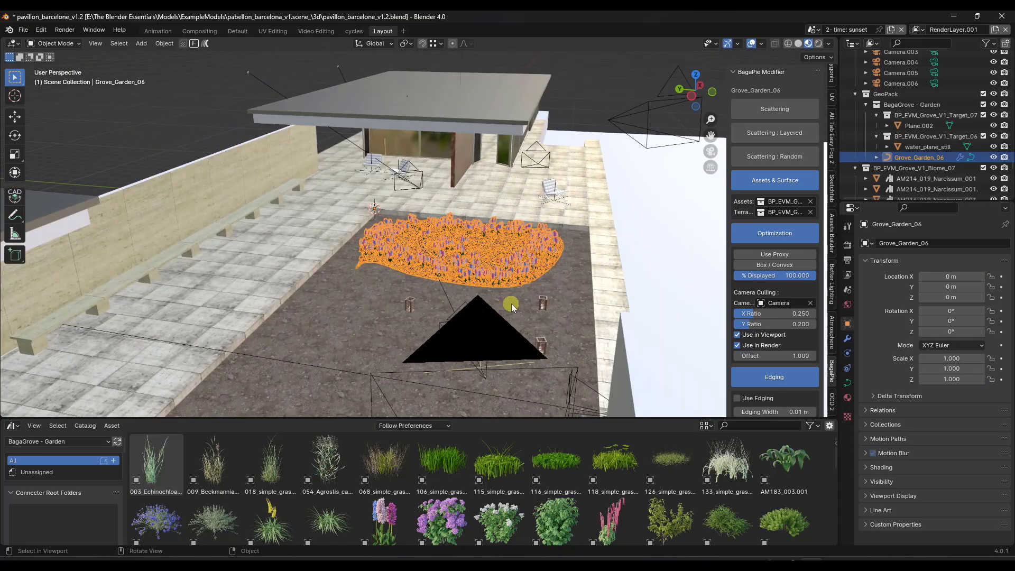
Step: Look through the scene camera with Camera to View enabled and move the camera in close over the flower bed
key("KP_0")
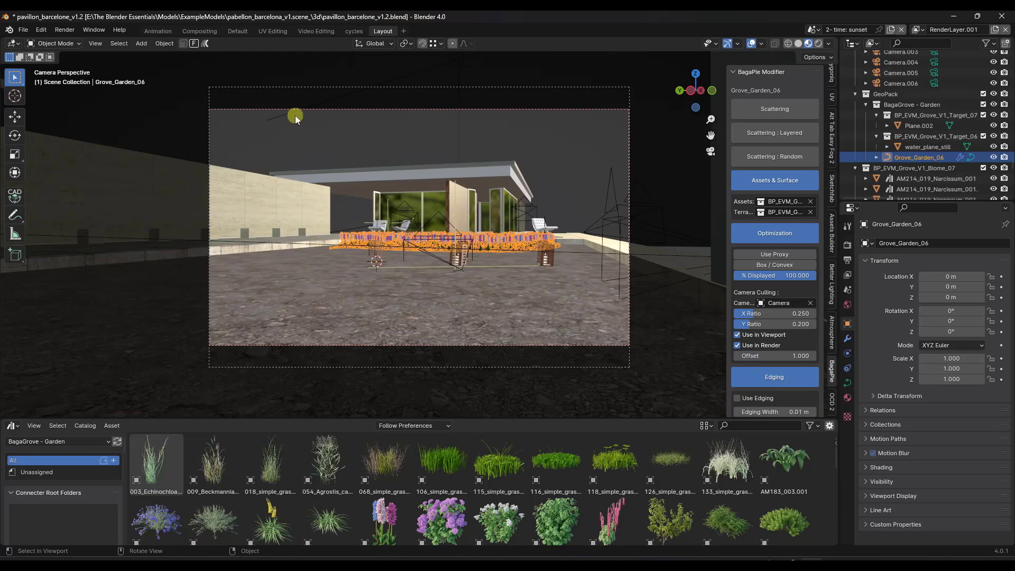
left_click(336, 89)
key("Home")
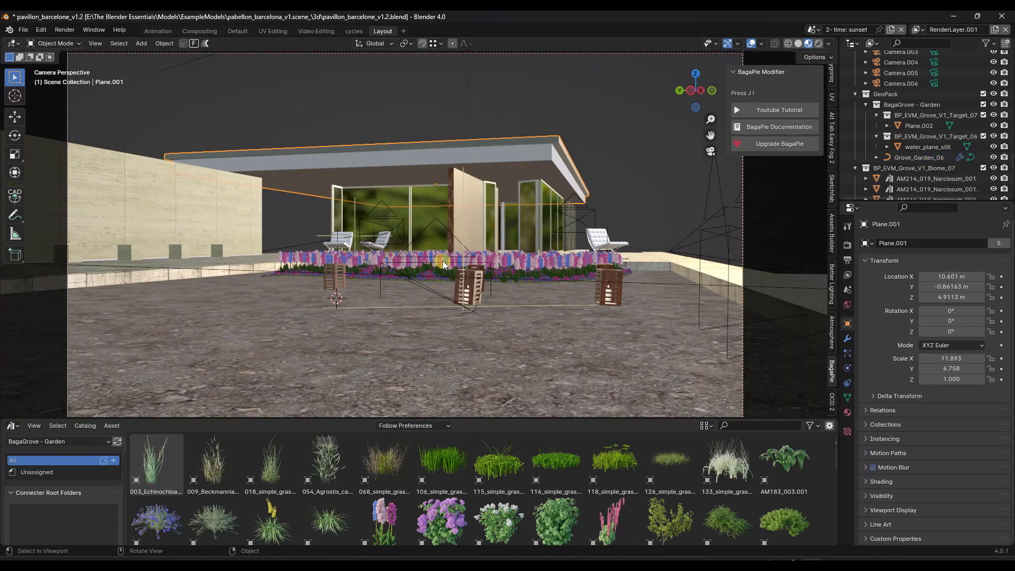
left_click(832, 125)
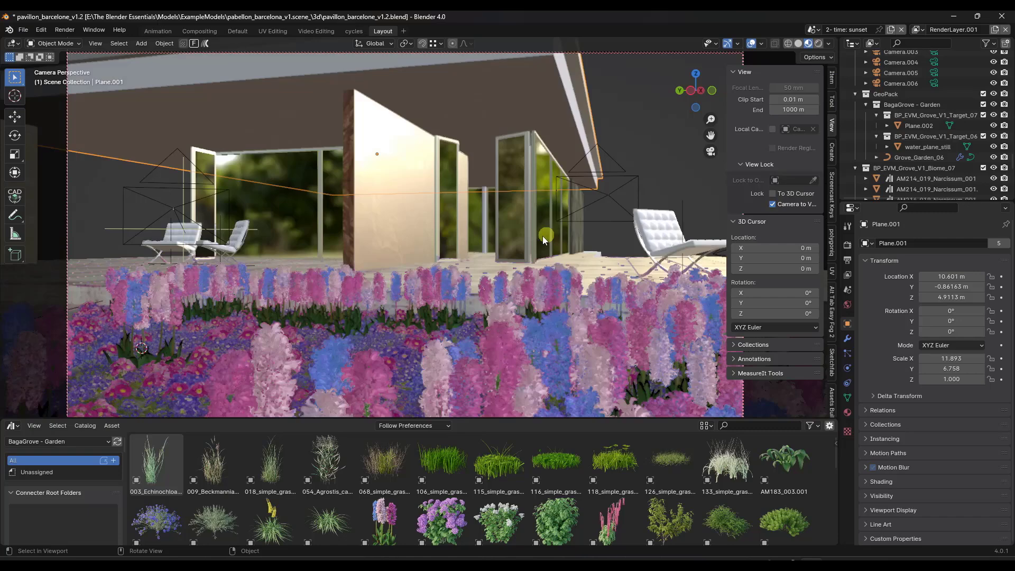
scroll(496, 249, "up", 4)
scroll(499, 252, "down", 4)
scroll(468, 263, "up", 3)
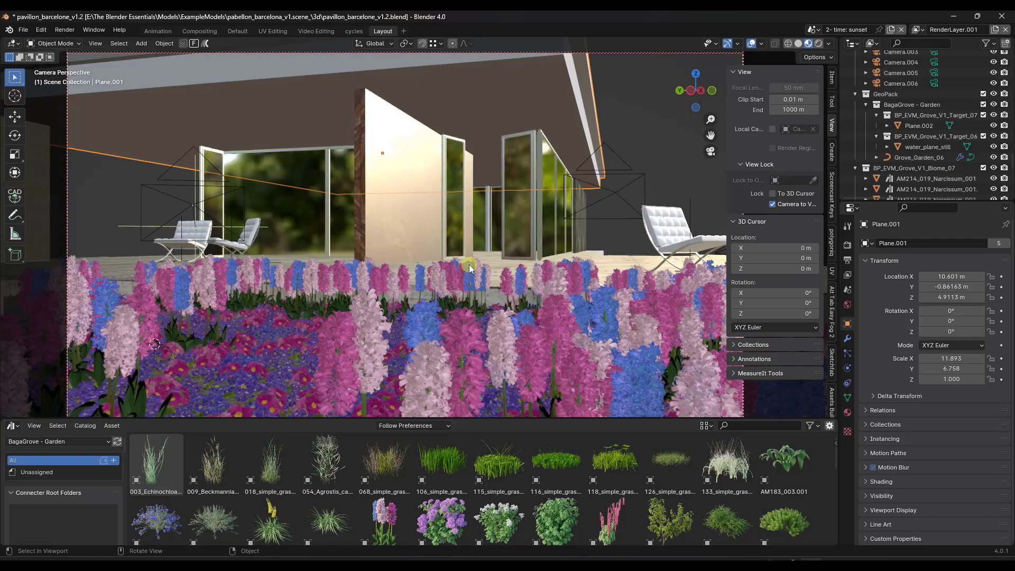
middle_click_drag(497, 264, 531, 261, "shift")
scroll(467, 277, "down", 2)
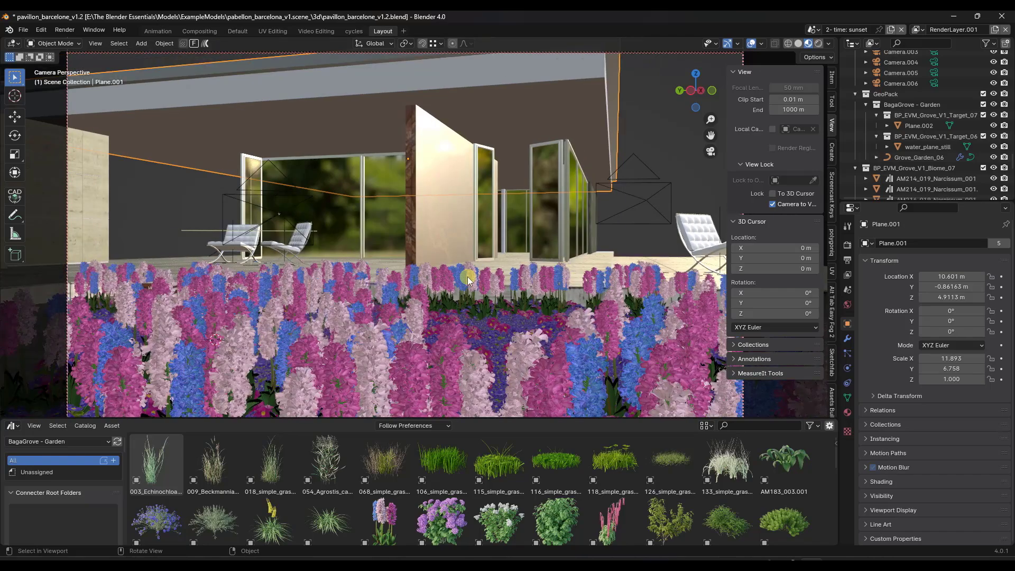
Step: Leave the camera view and examine from outside how the grove's planting follows the camera's field of view
middle_click_drag(471, 267, 435, 336)
scroll(440, 303, "up", 5)
scroll(434, 265, "down", 5)
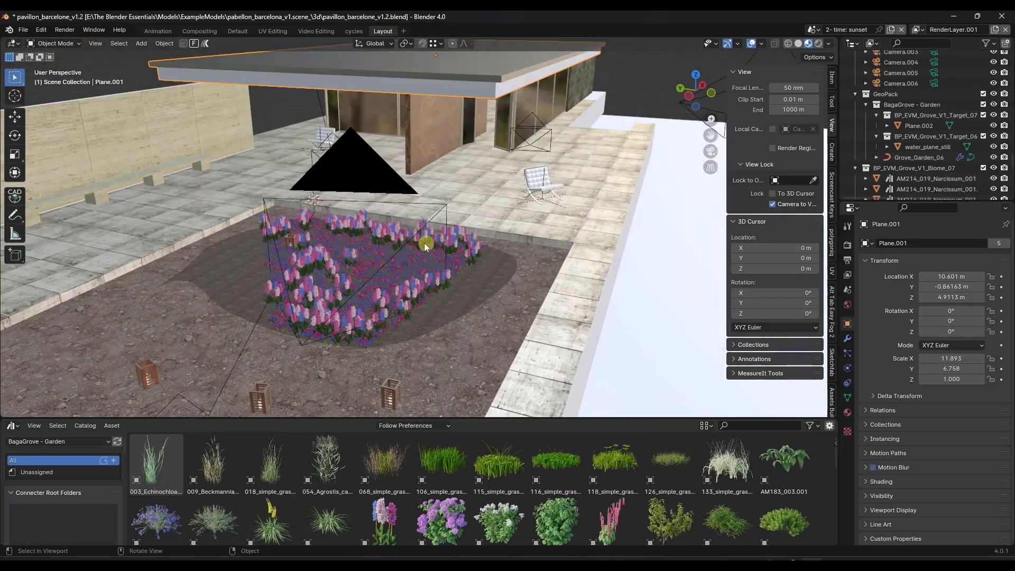
scroll(295, 197, "up", 2)
scroll(392, 325, "up", 2)
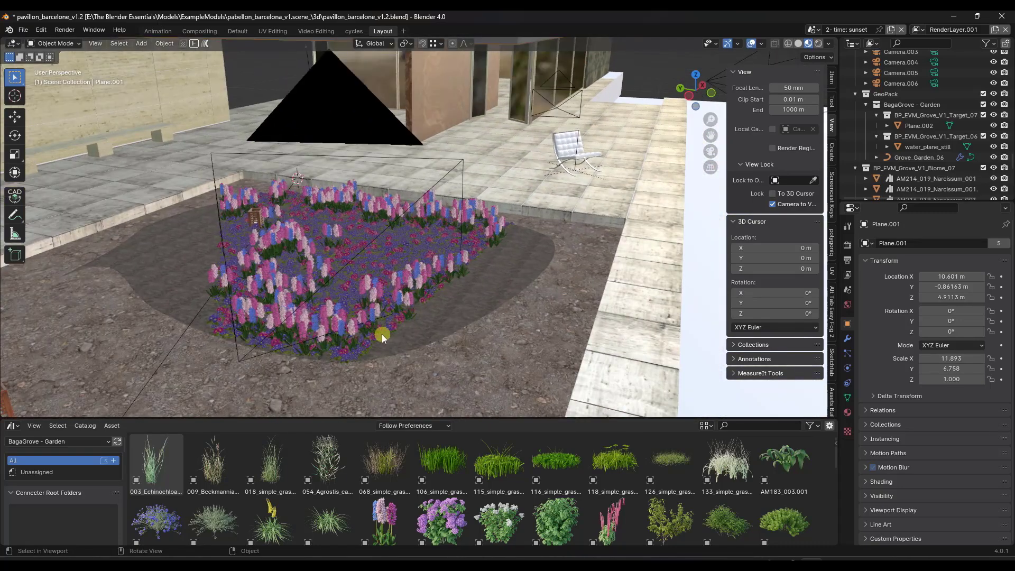
mouse_move(433, 300)
middle_mouse_down()
mouse_move(403, 301)
mouse_move(429, 294)
middle_mouse_up()
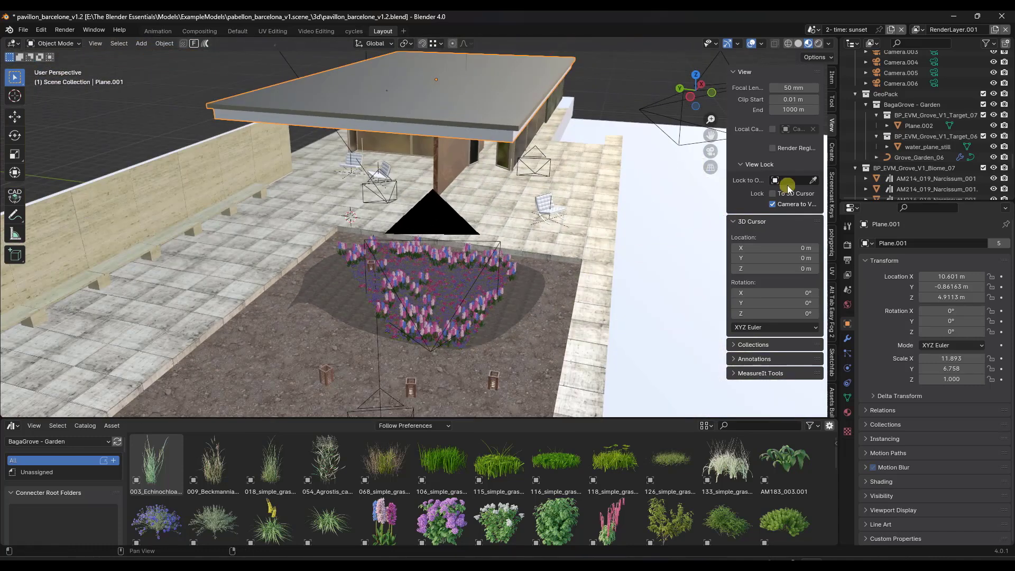
Step: Reselect the garden grove, clear its Camera Culling object, and assign the same Camera again
left_click(512, 300)
scroll(832, 334, "down", 5)
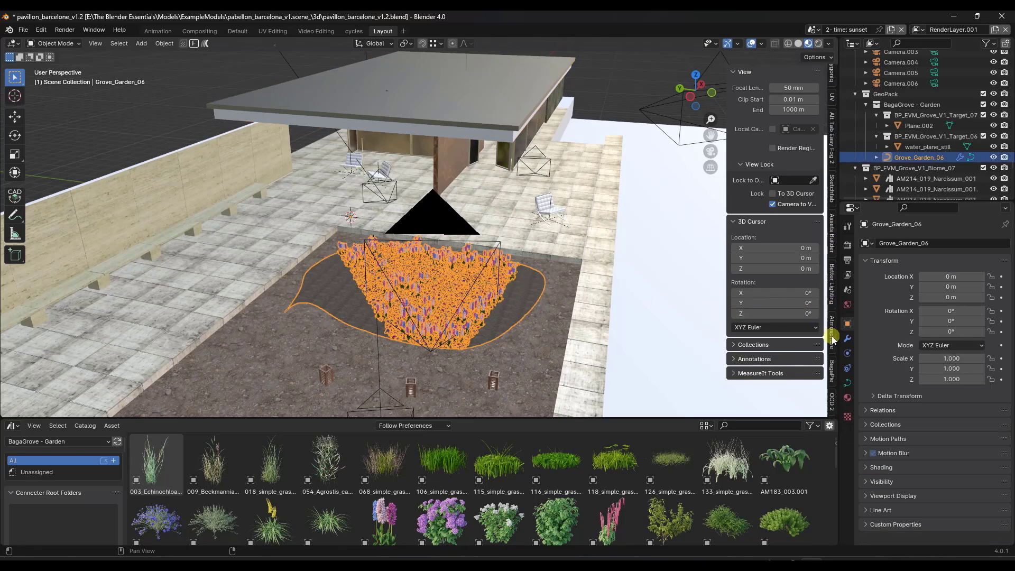
left_click(834, 367)
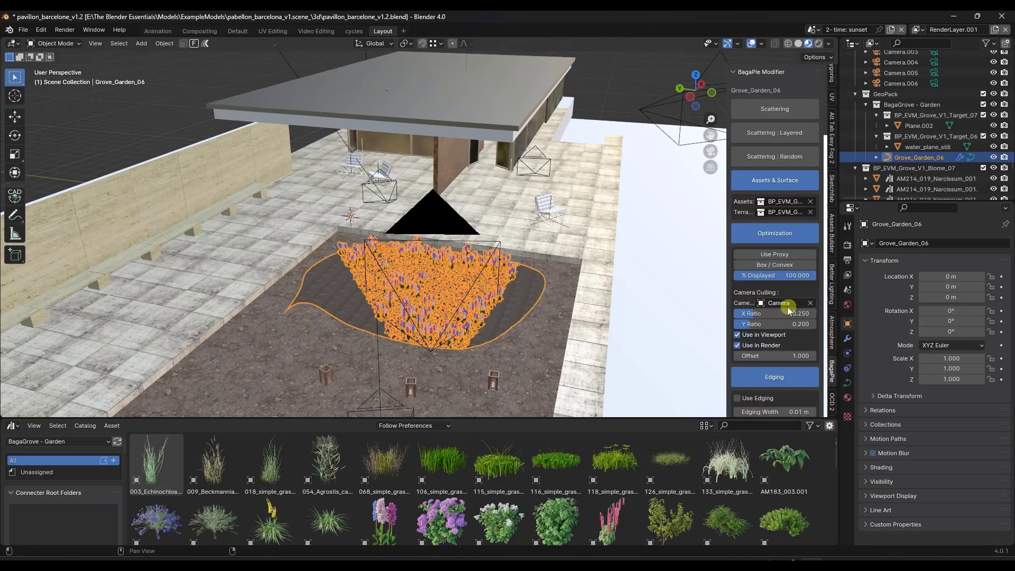
left_click(811, 304)
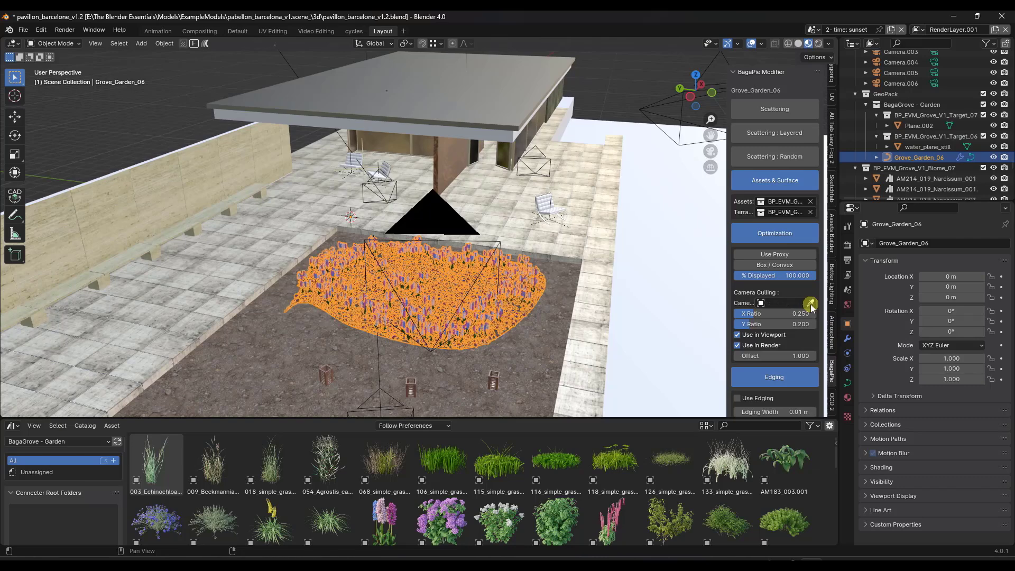
left_click(811, 303)
left_click(499, 262)
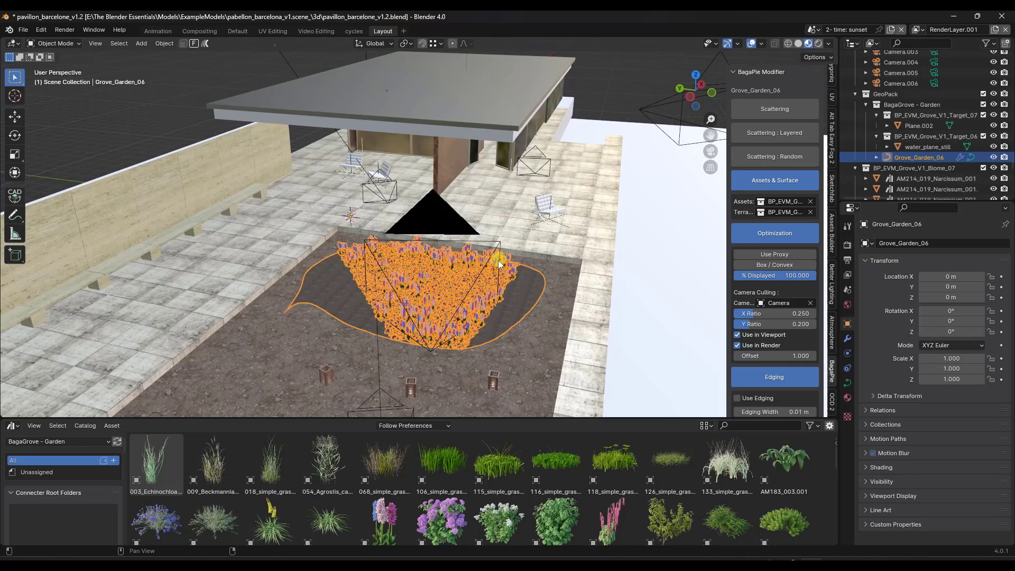
Step: Select the large white ground plane beside the pavilion and start a BagaGrove - Wild grove using the Grove_Wild_10 preset
middle_click_drag(527, 308, 484, 287)
scroll(483, 287, "down", 5)
middle_click_drag(579, 300, 454, 298)
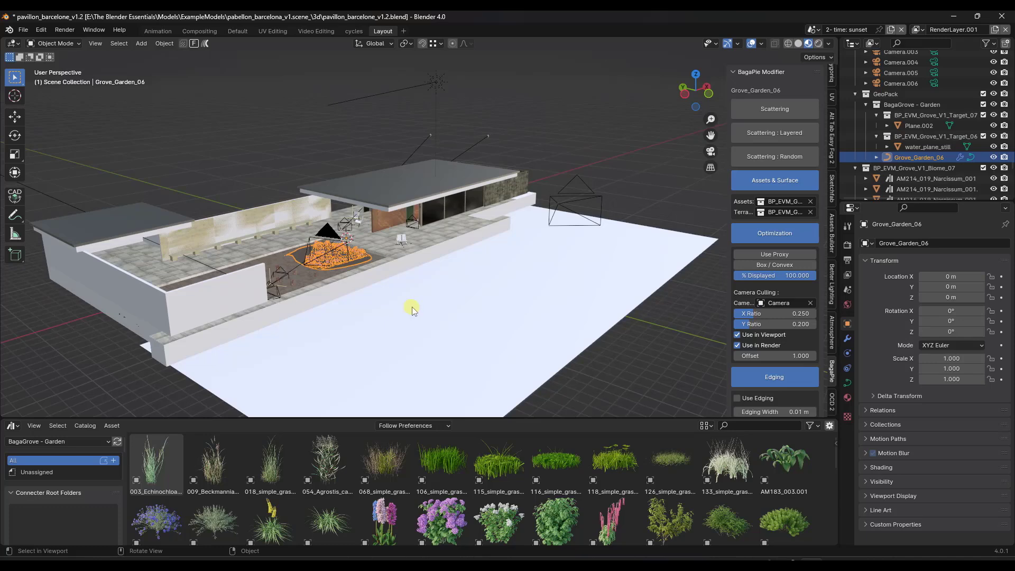
left_click(497, 297)
key("j")
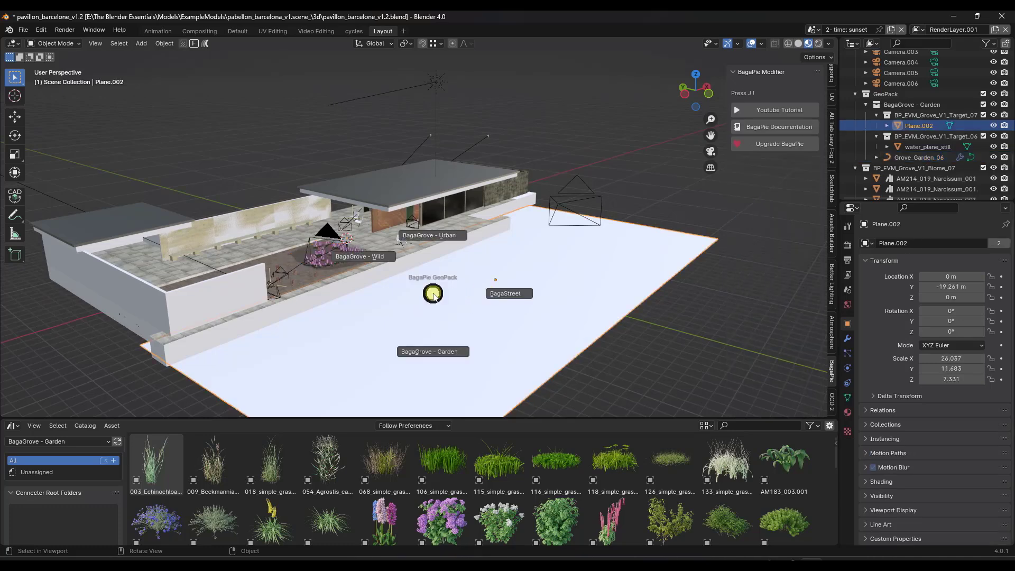
left_click(374, 260)
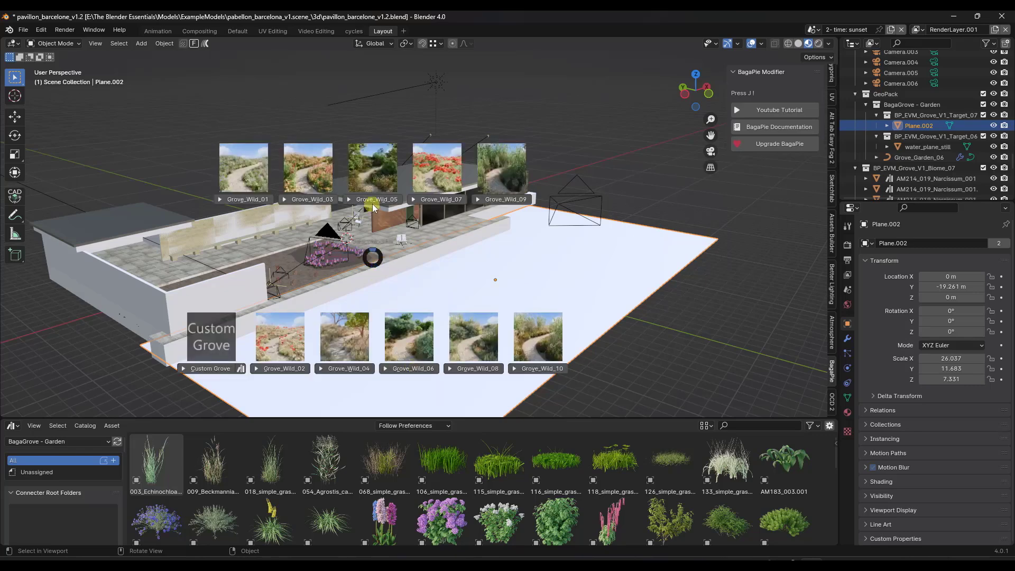
left_click(541, 368)
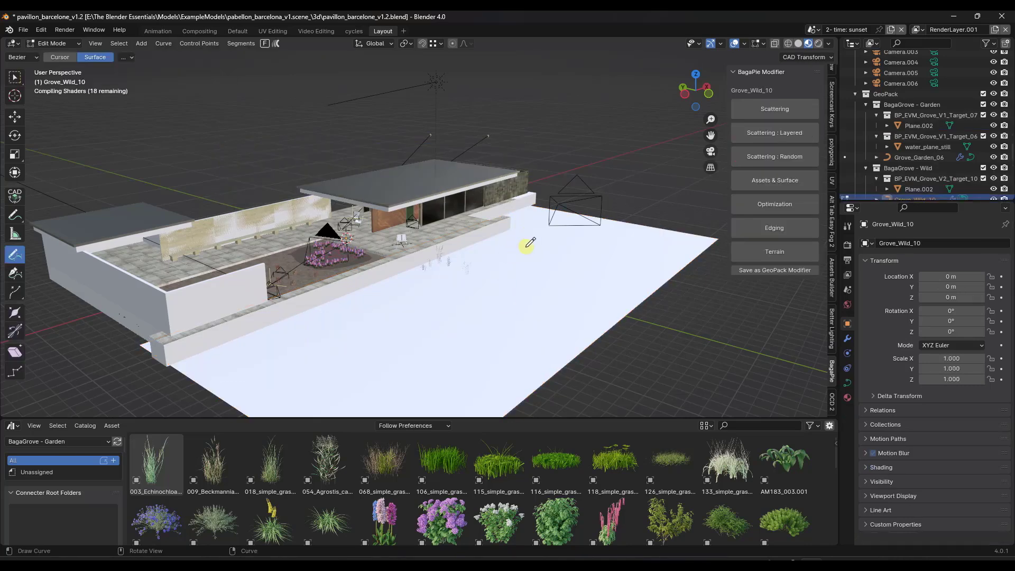
Step: Draw a long rounded closed outline for the wild grove across the white ground plane and inspect the planting
left_click_drag(368, 310, 323, 339)
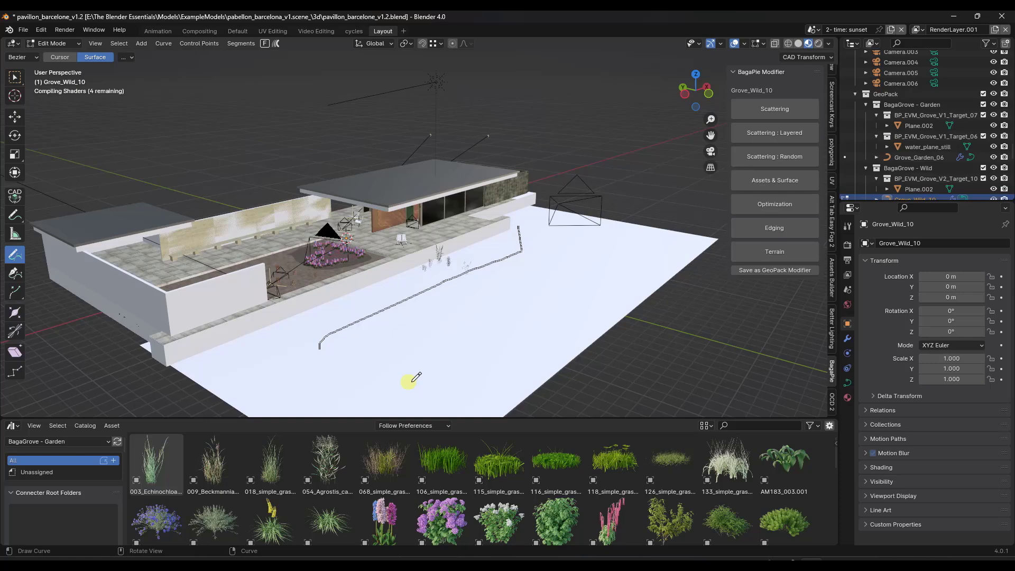
mouse_move(416, 377)
left_mouse_down()
mouse_move(466, 374)
mouse_move(642, 242)
left_mouse_up()
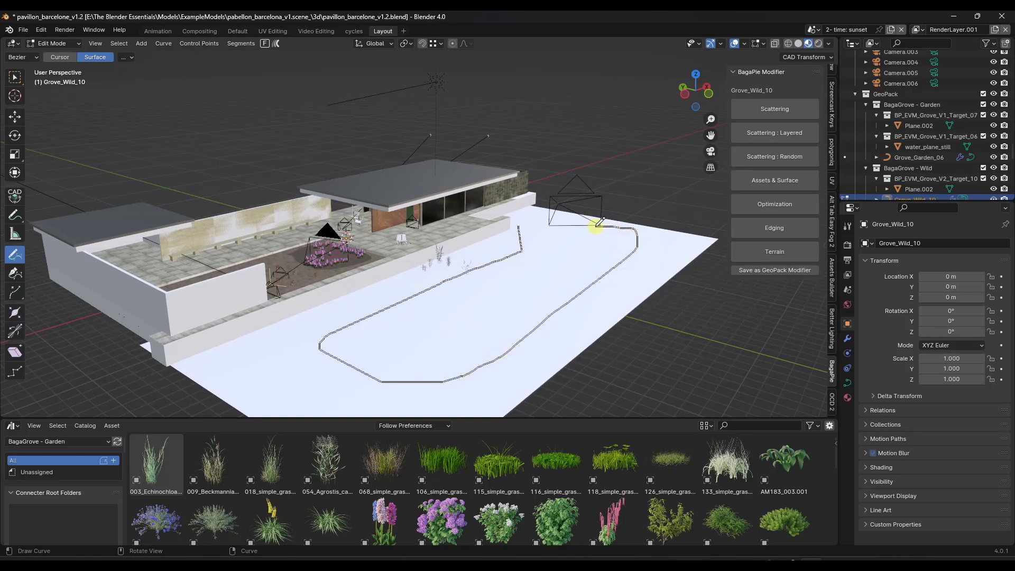
middle_click_drag(533, 295, 555, 275)
scroll(556, 274, "up", 5)
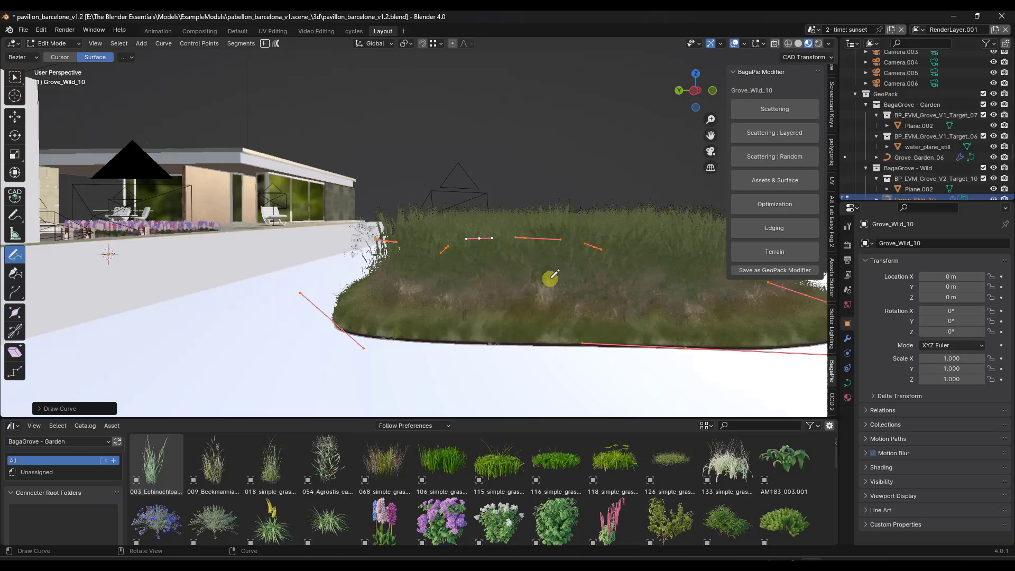
mouse_move(544, 284)
middle_mouse_down()
mouse_move(519, 293)
mouse_move(537, 268)
middle_mouse_up()
scroll(537, 268, "down", 6)
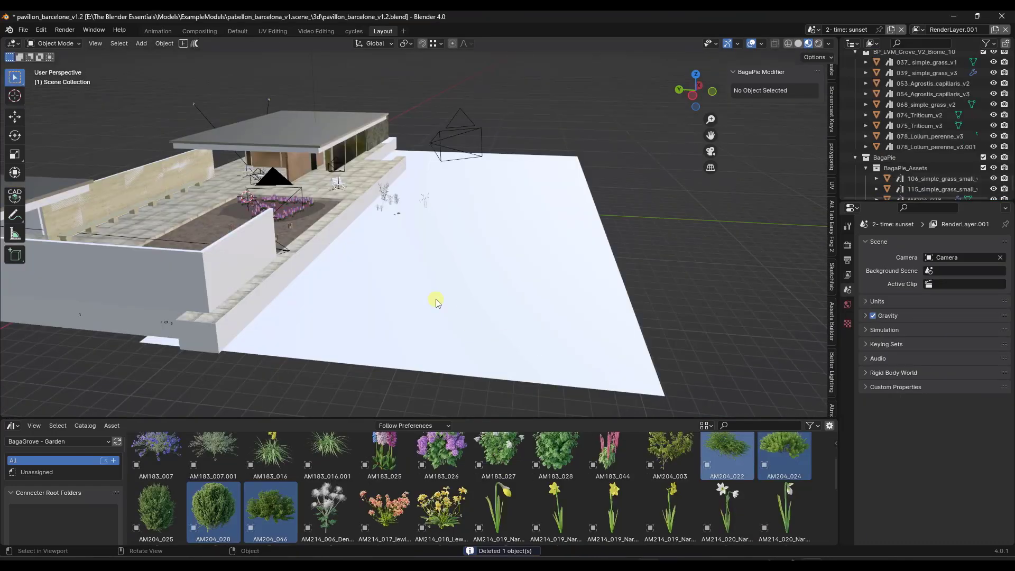
Step: Select the white ground plane and scatter the selected AM204 shrubs from the Asset Browser over it with Use Proxy enabled
scroll(430, 297, "down", 2)
left_click(434, 292)
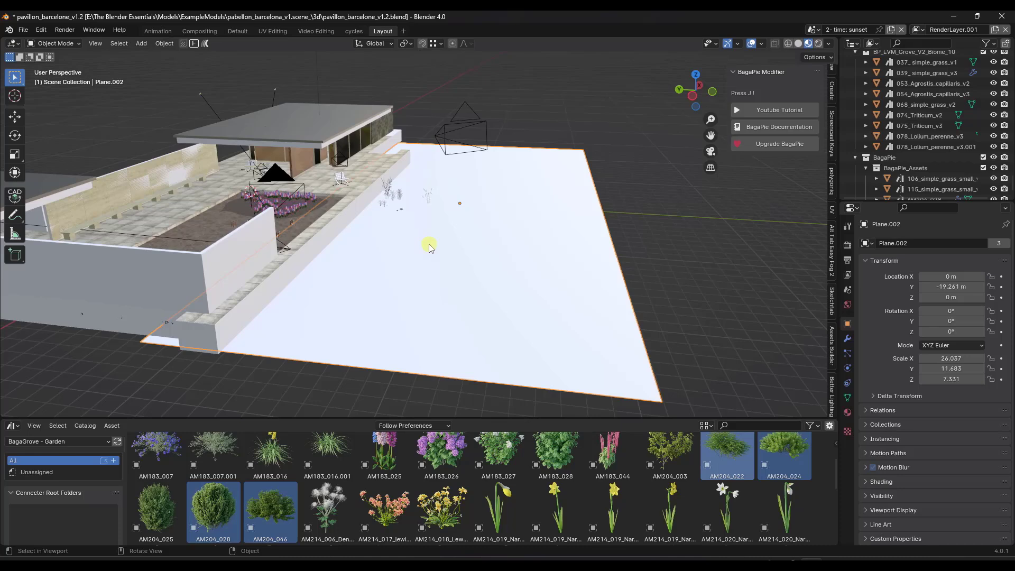
scroll(429, 247, "up", 2)
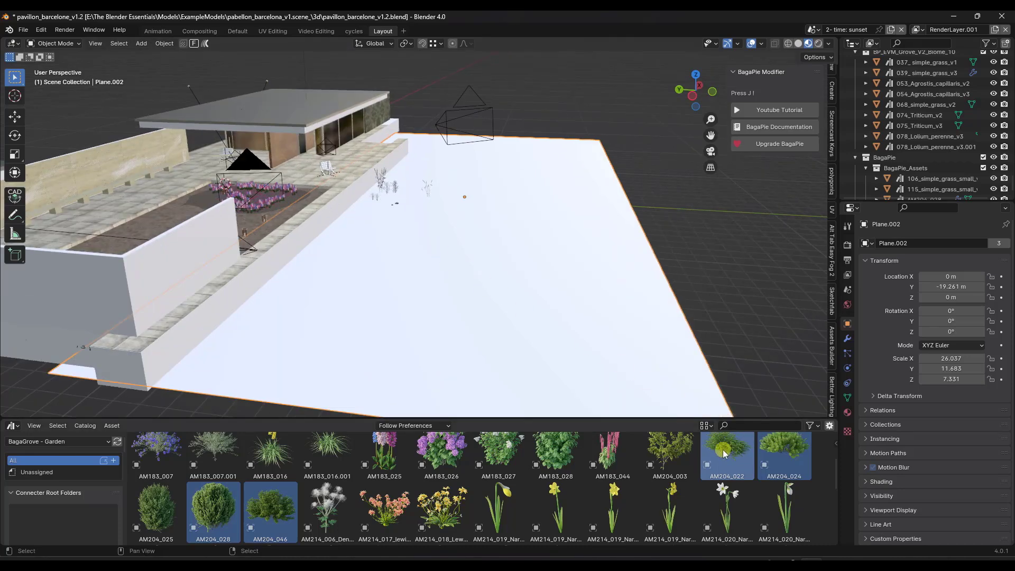
scroll(739, 448, "up", 1)
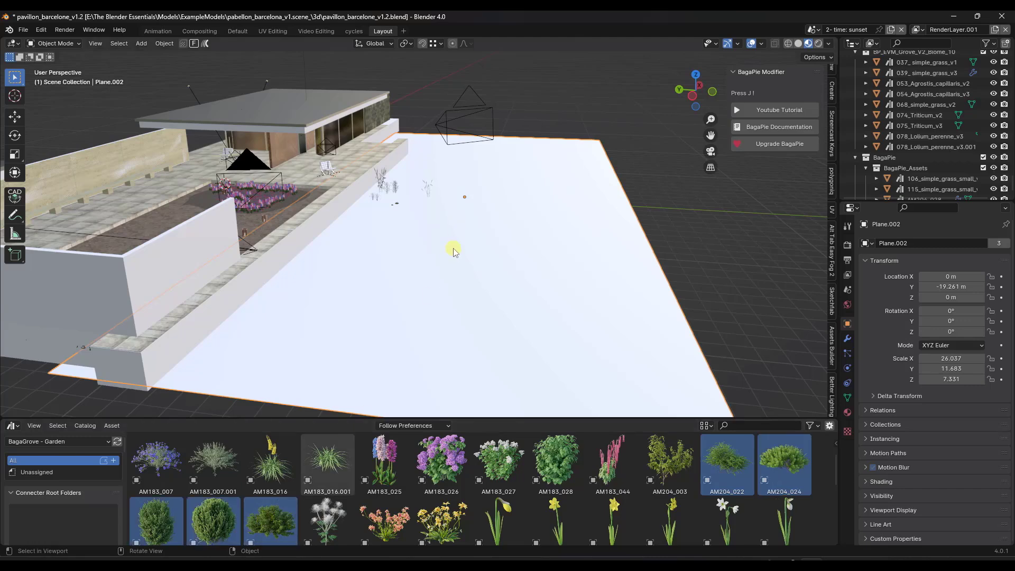
scroll(453, 246, "down", 2)
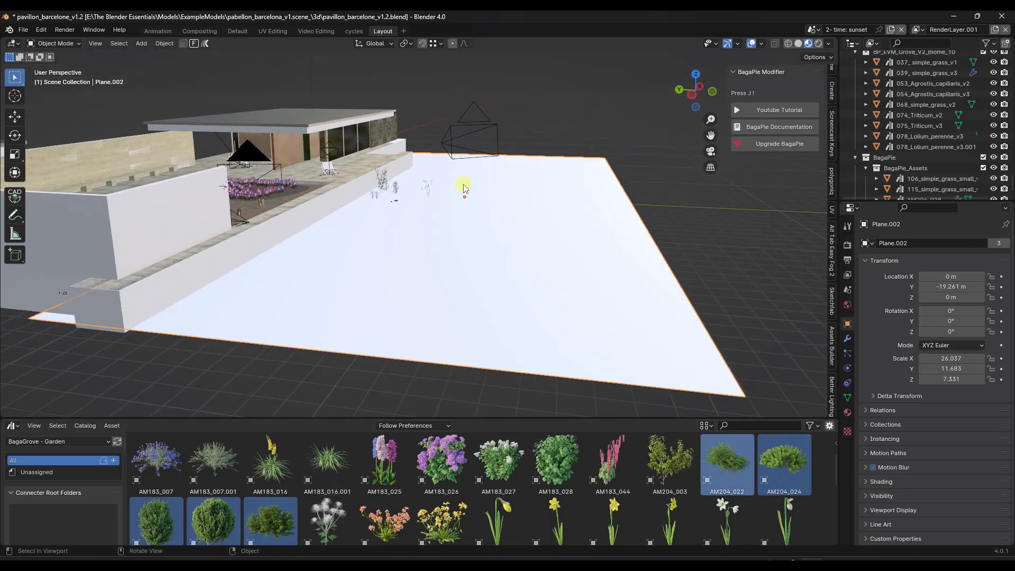
scroll(464, 187, "up", 1)
key("j")
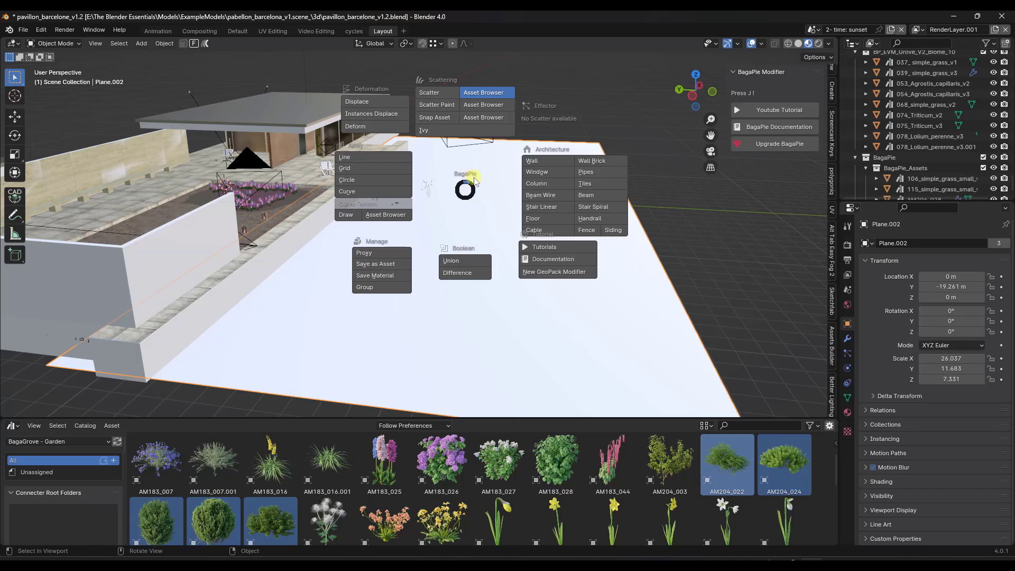
left_click(448, 202)
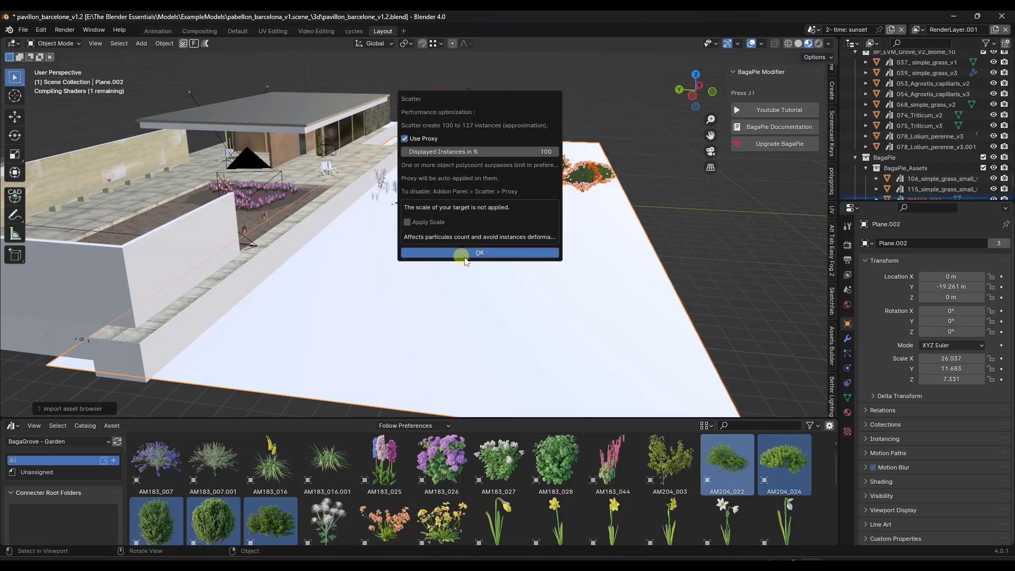
left_click(479, 255)
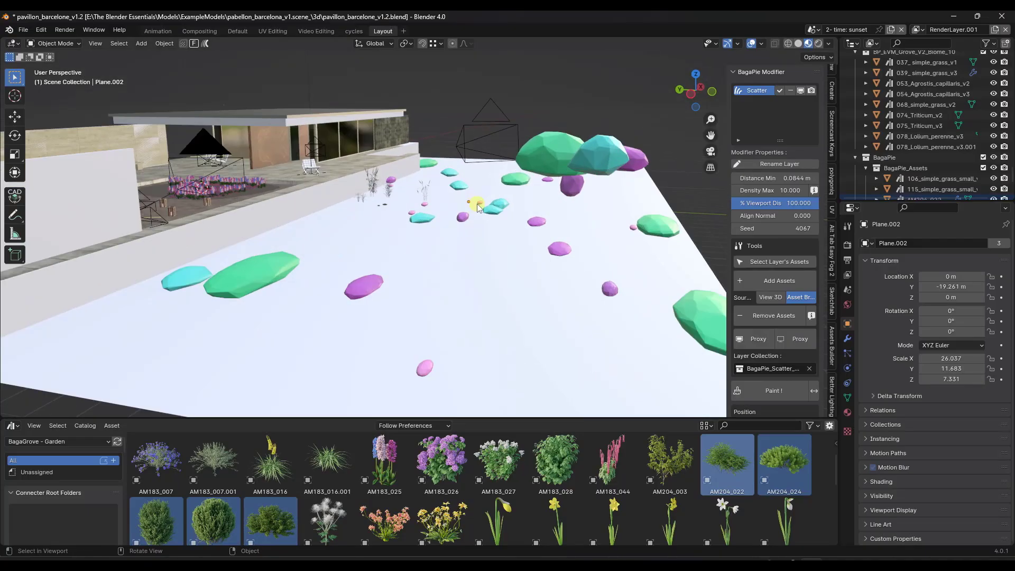
Step: Examine the scattered proxies on the ground plane and the layer's position, rotation, scale, random and texture mask settings
middle_click_drag(502, 193, 514, 186)
scroll(515, 186, "down", 4)
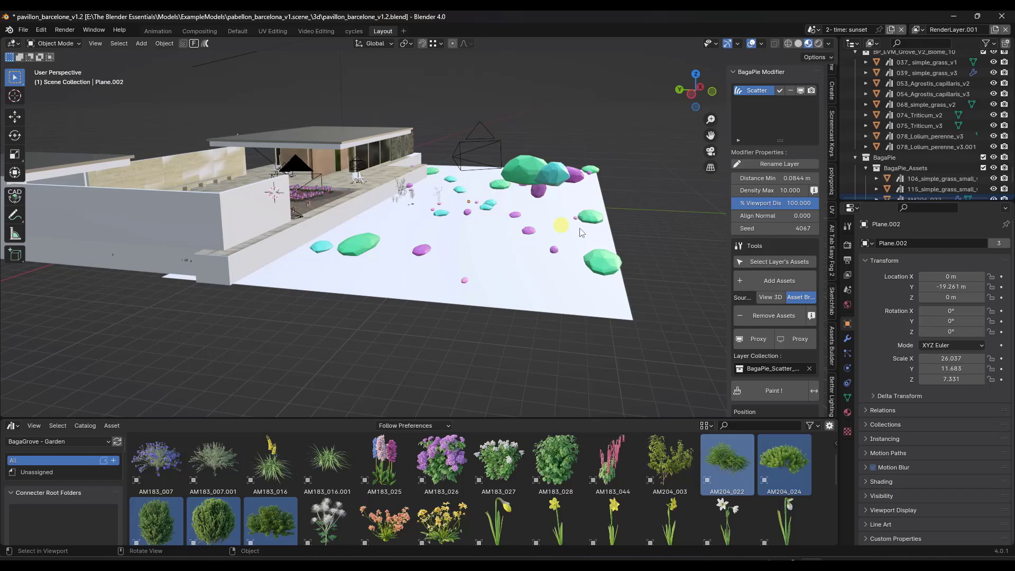
scroll(783, 243, "down", 5)
scroll(788, 223, "down", 3)
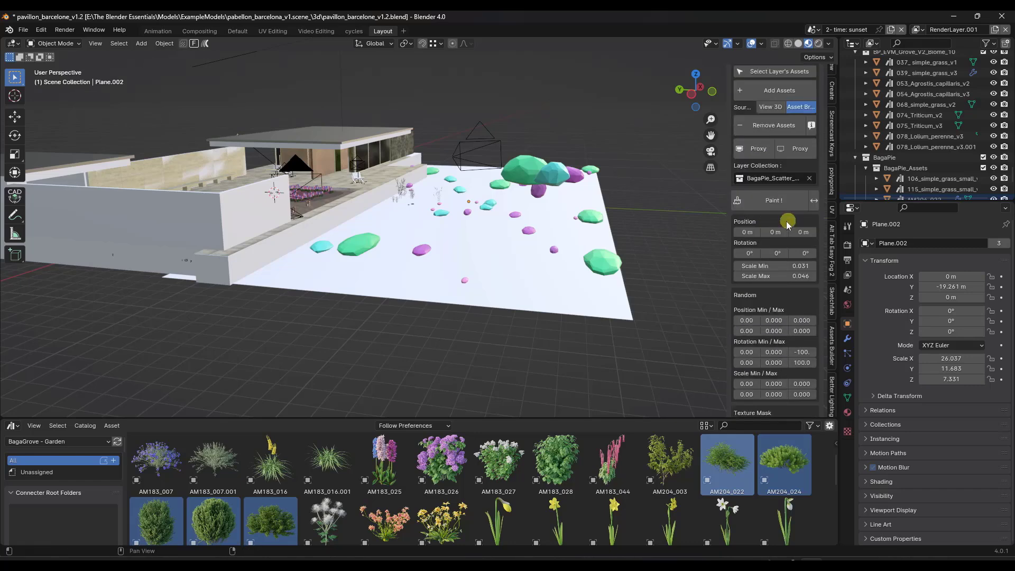
scroll(791, 278, "down", 4)
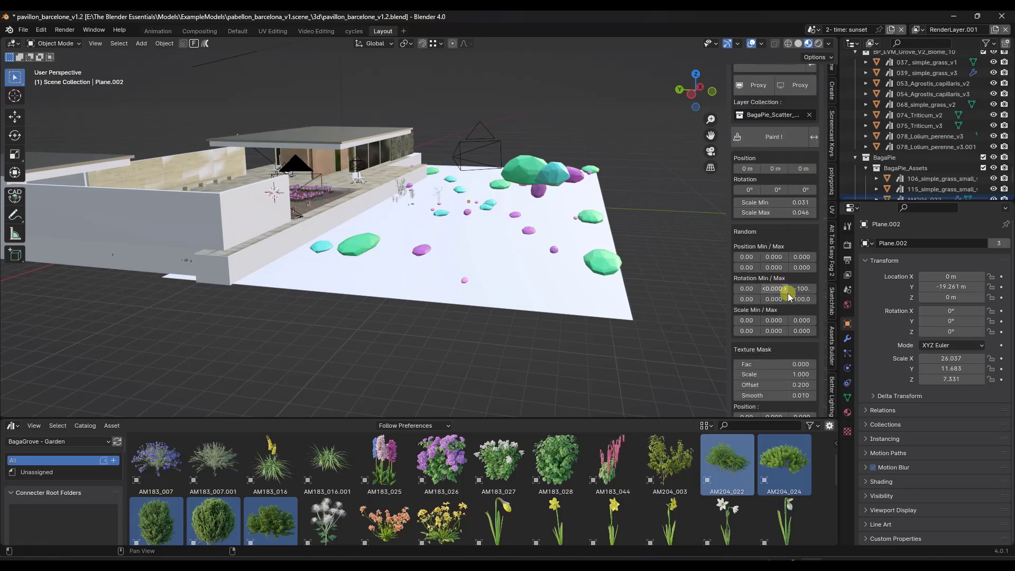
scroll(796, 280, "up", 5)
scroll(791, 280, "up", 7)
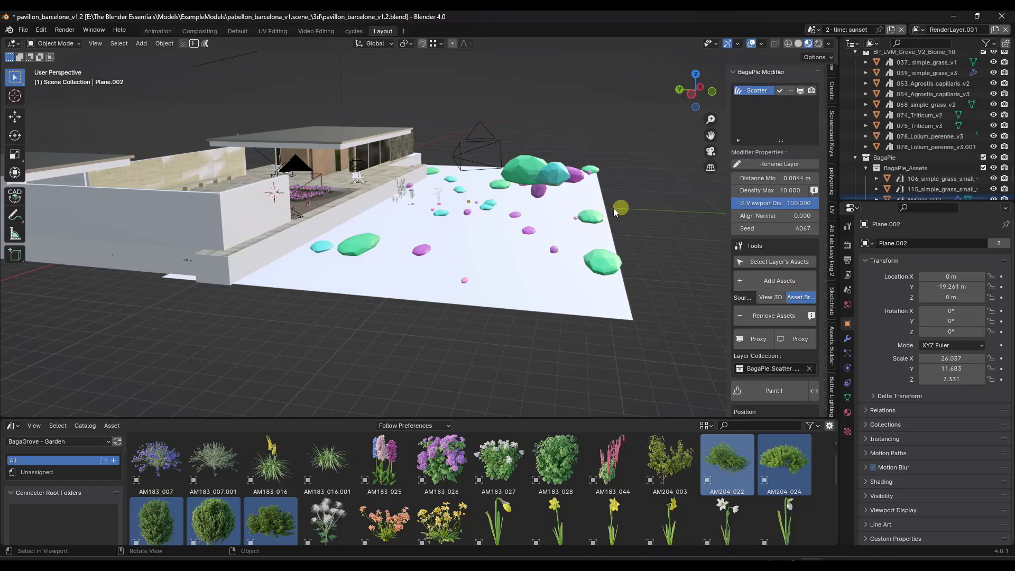
Step: Set the scatter layer's minimum distance to 0.184 m and its maximum density to about 202.3
scroll(573, 226, "up", 3)
left_click_drag(761, 177, 777, 178)
left_click_drag(772, 190, 808, 191)
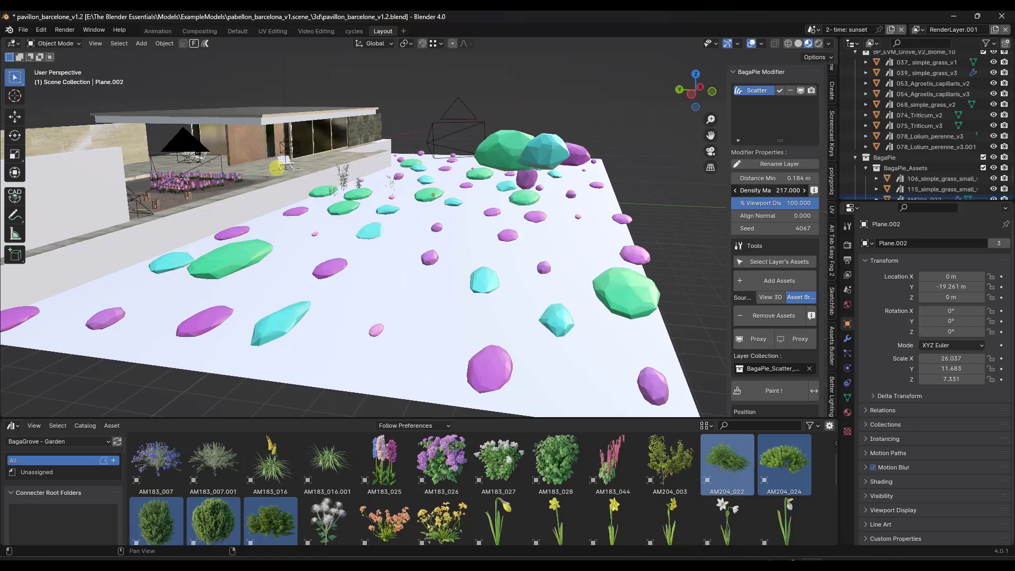
Step: Switch the viewport to Rendered shading and start an image render of the scattered scene through the camera
middle_click_drag(696, 229, 334, 266)
key("grave")
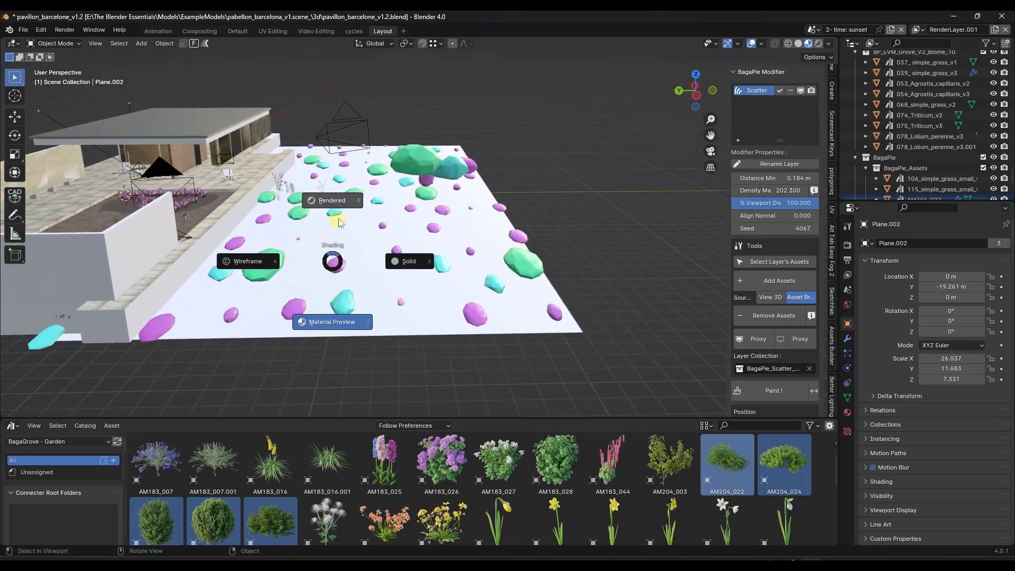
left_click(333, 200)
left_click(65, 30)
left_click(79, 42)
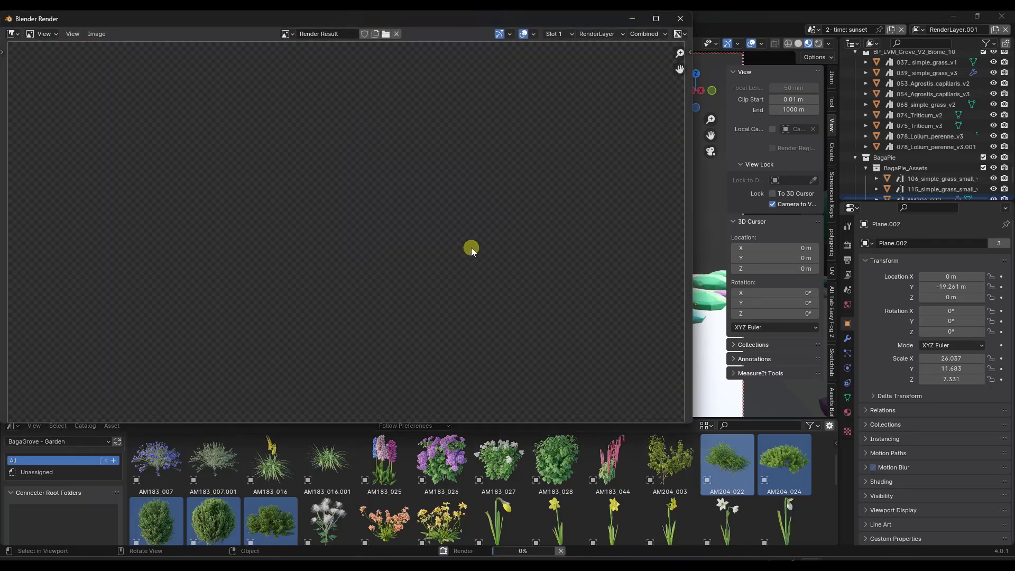